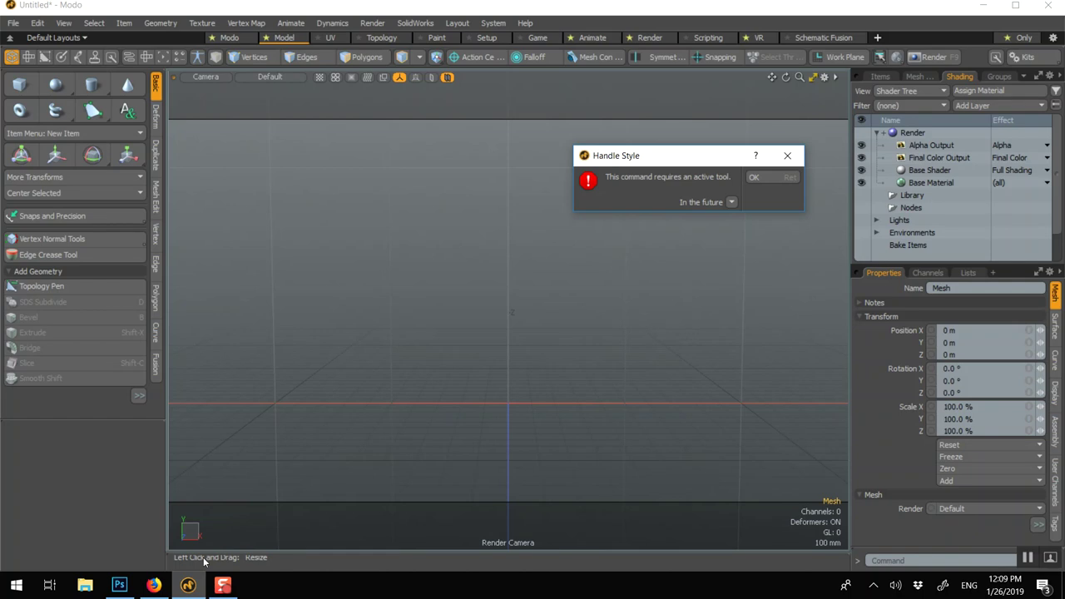
# Dismiss the Handle Style error and review the 3D viewport's Drawing and Control and Visibility options
pyautogui.click(790, 178)
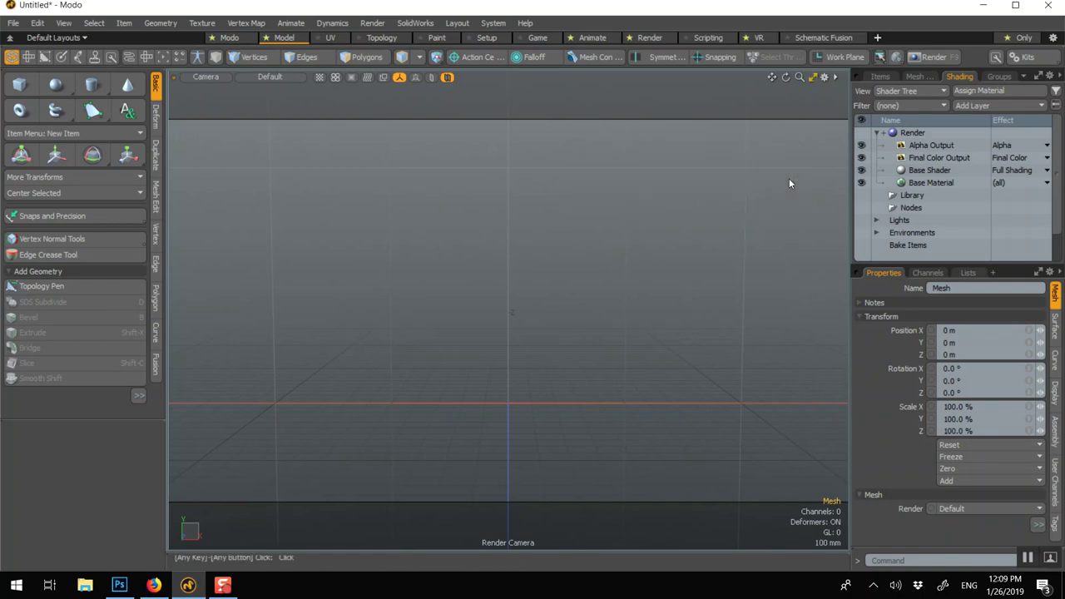
pyautogui.click(447, 77)
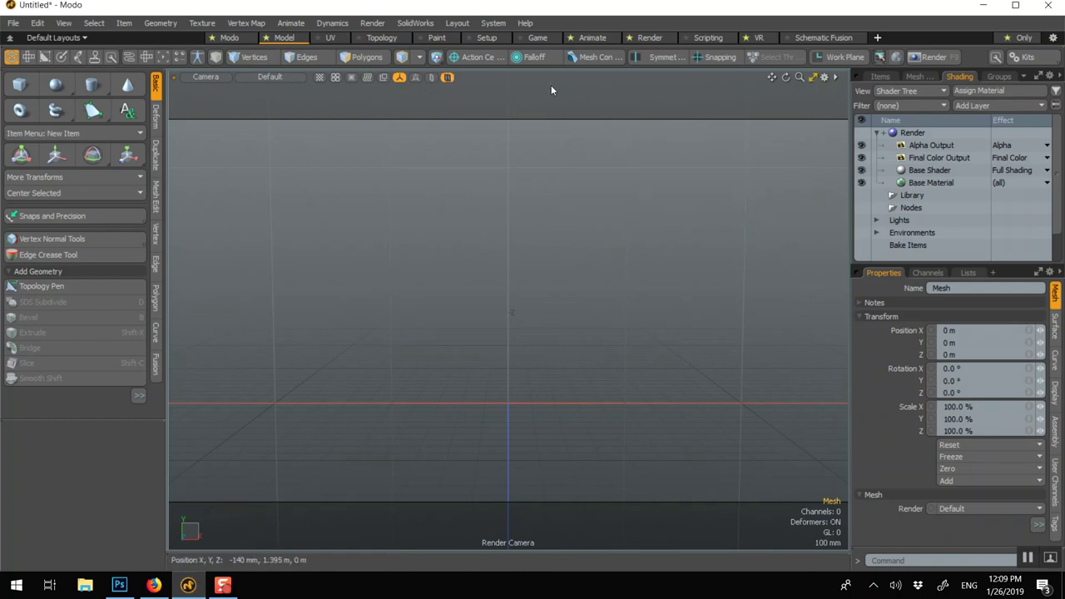
pyautogui.click(826, 77)
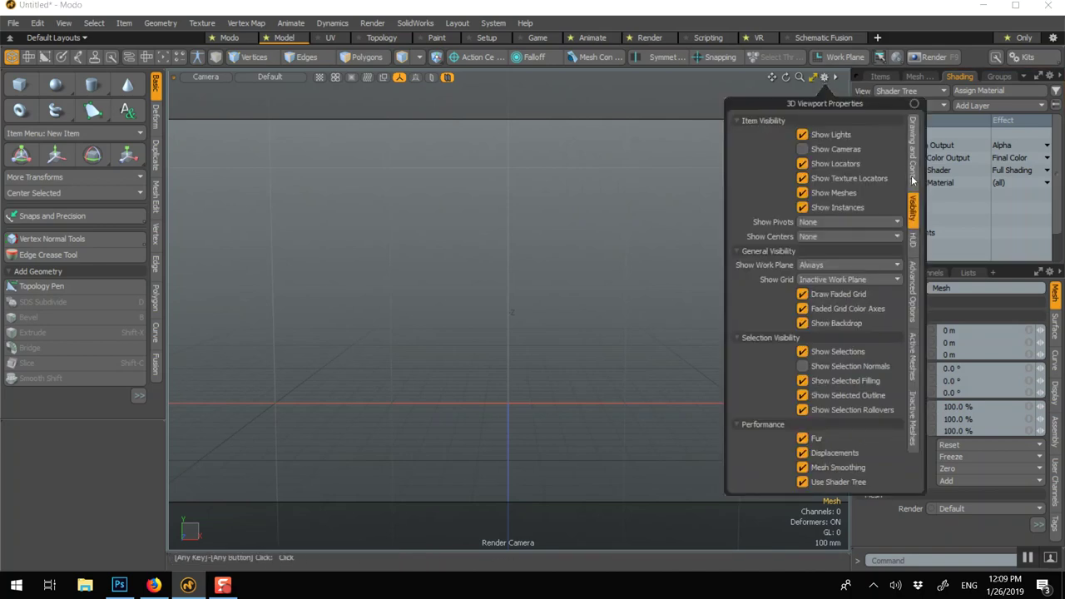
pyautogui.click(913, 154)
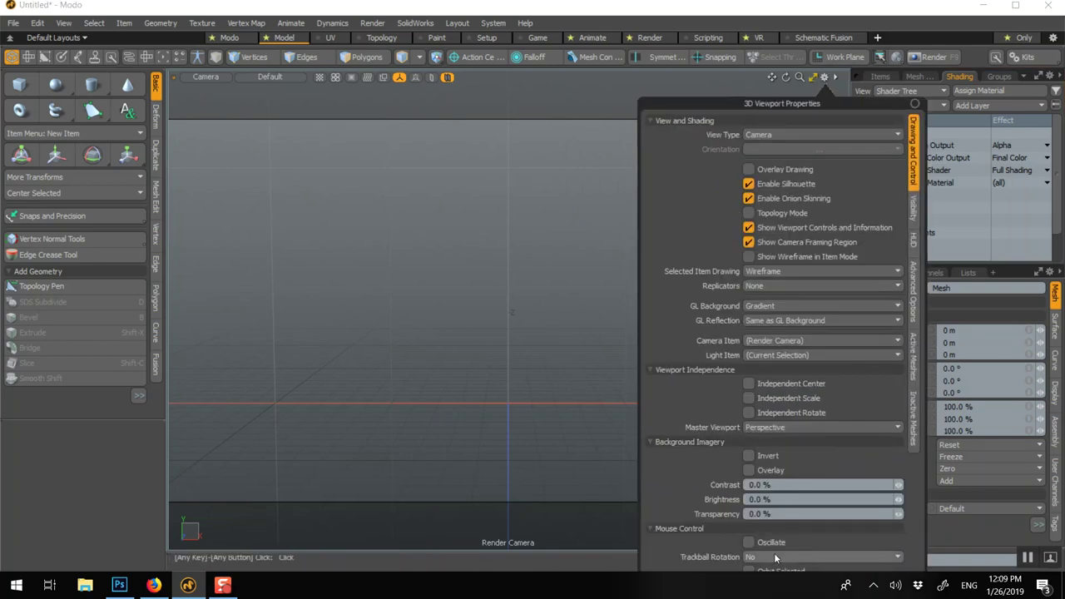
pyautogui.click(913, 213)
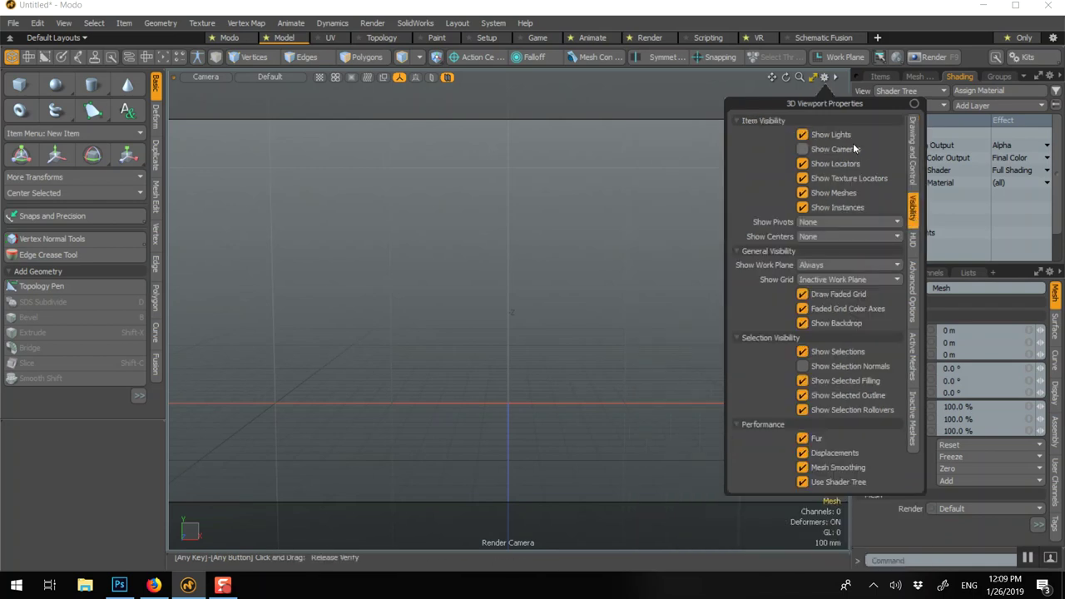
pyautogui.click(1005, 38)
pyautogui.click(1005, 38)
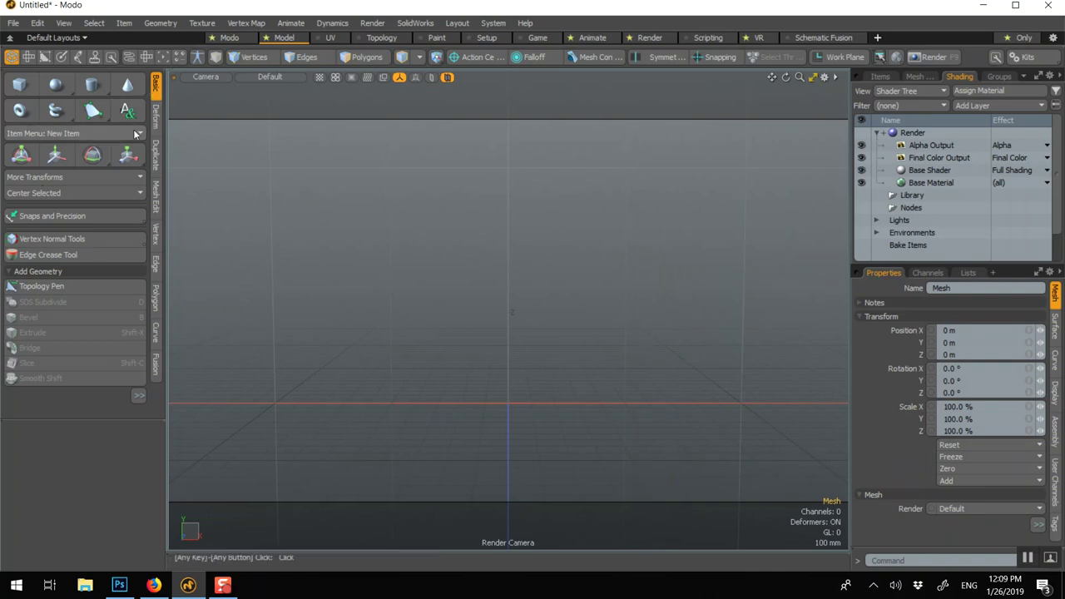
# Add a Sphere primitive at the scene origin
pyautogui.rightClick(447, 239)
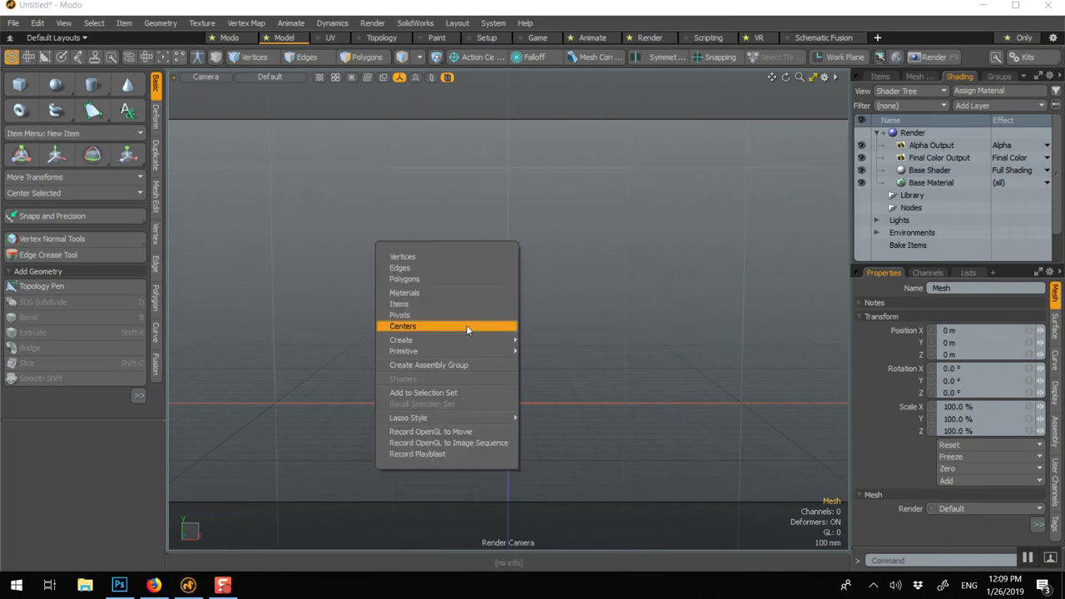
pyautogui.moveTo(470, 352)
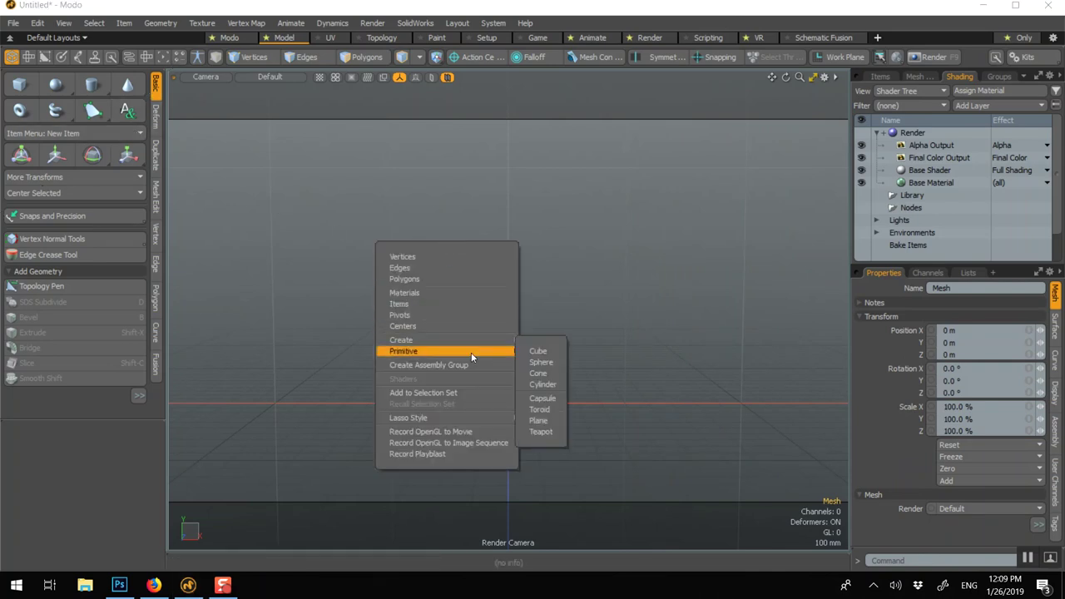
pyautogui.click(533, 369)
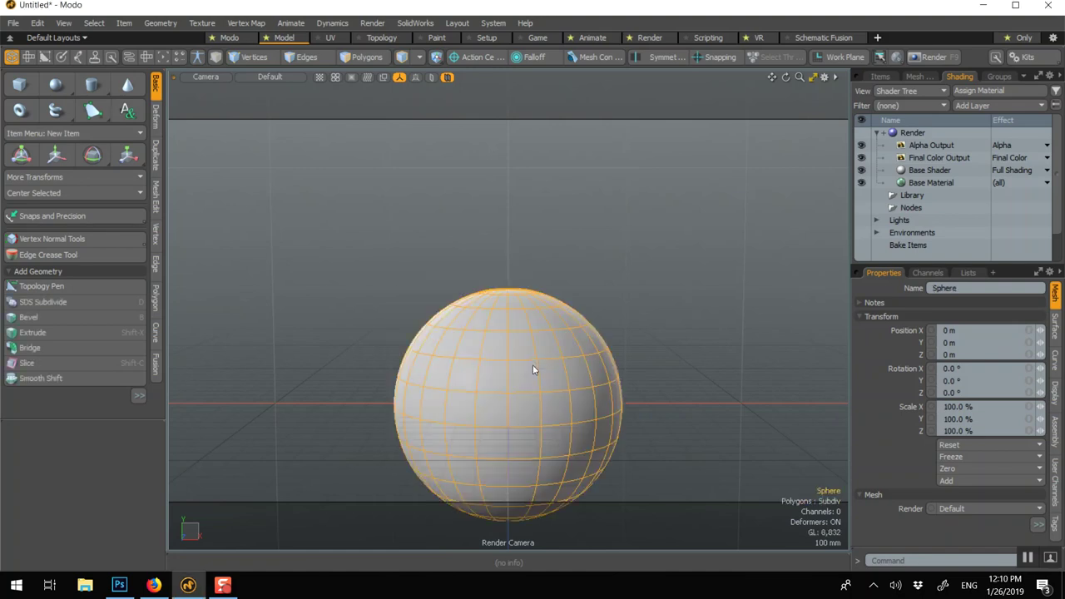
pyautogui.keyDown('alt'); pyautogui.keyDown('shift'); pyautogui.moveTo(521, 323); pyautogui.dragTo(520, 251); pyautogui.keyUp('shift'); pyautogui.keyUp('alt')
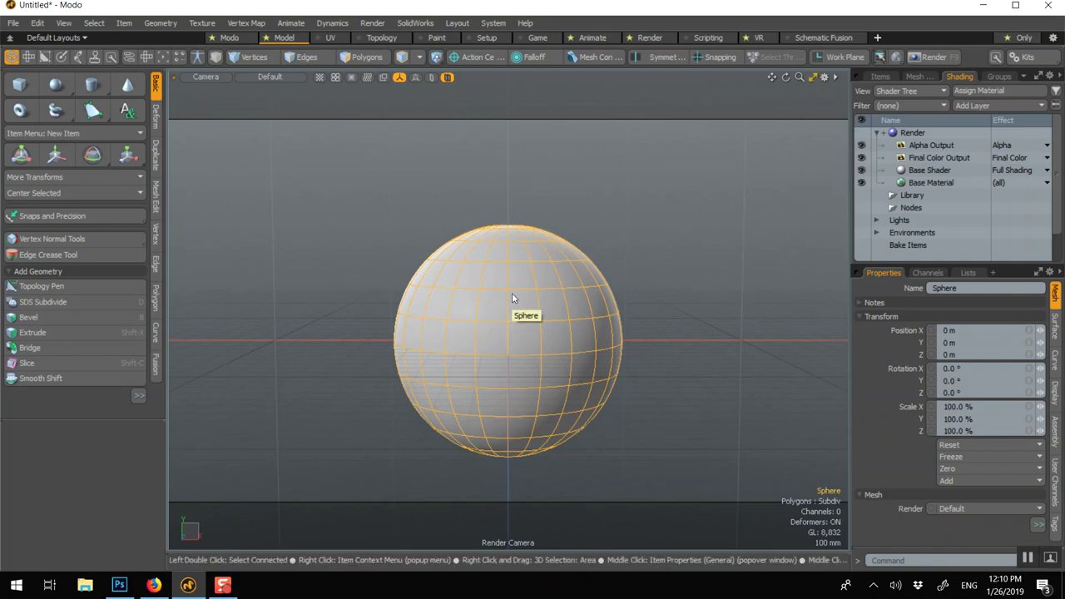
# Select the ring of 24 polygons around the sphere's top pole in polygon mode
pyautogui.press('3')
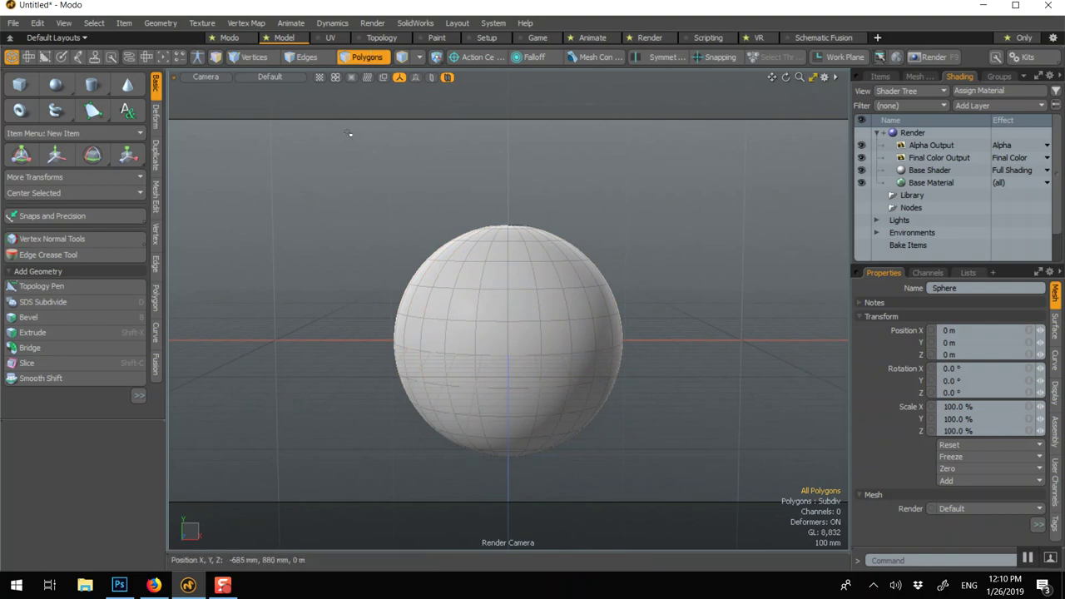
pyautogui.press('5')
pyautogui.press('3')
pyautogui.moveTo(338, 172); pyautogui.dragTo(641, 279)
pyautogui.click(608, 219)
pyautogui.moveTo(528, 156)
pyautogui.keyDown('alt'); pyautogui.mouseDown()
pyautogui.moveTo(579, 291)
pyautogui.moveTo(525, 268)
pyautogui.mouseUp(); pyautogui.keyUp('alt')
pyautogui.click(514, 275)
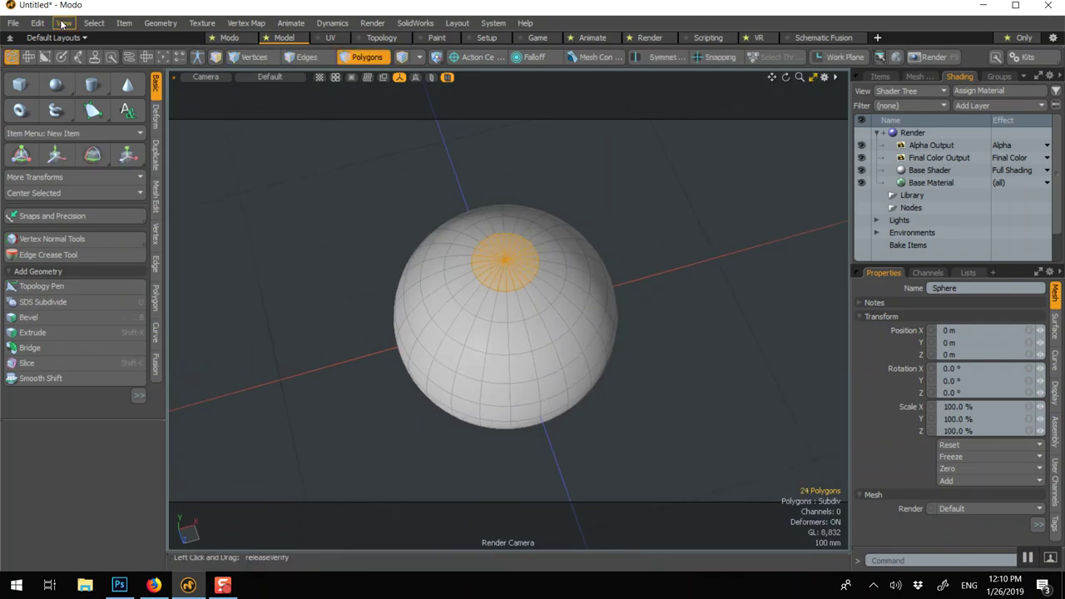
# Grow the polygon selection five times to cover the sphere's upper half and delete those polygons
pyautogui.click(94, 24)
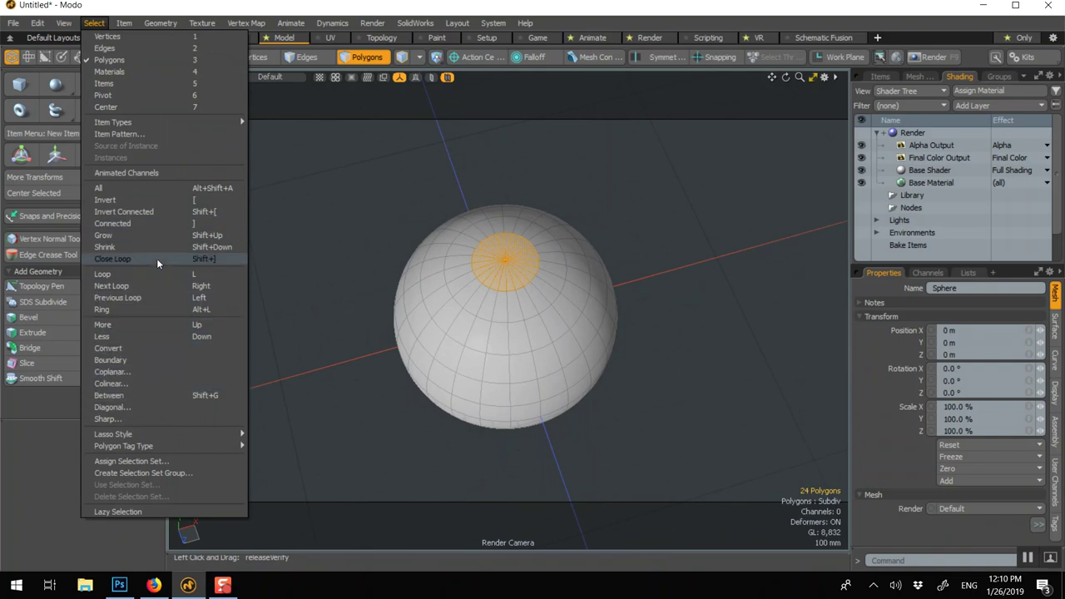
pyautogui.click(369, 2)
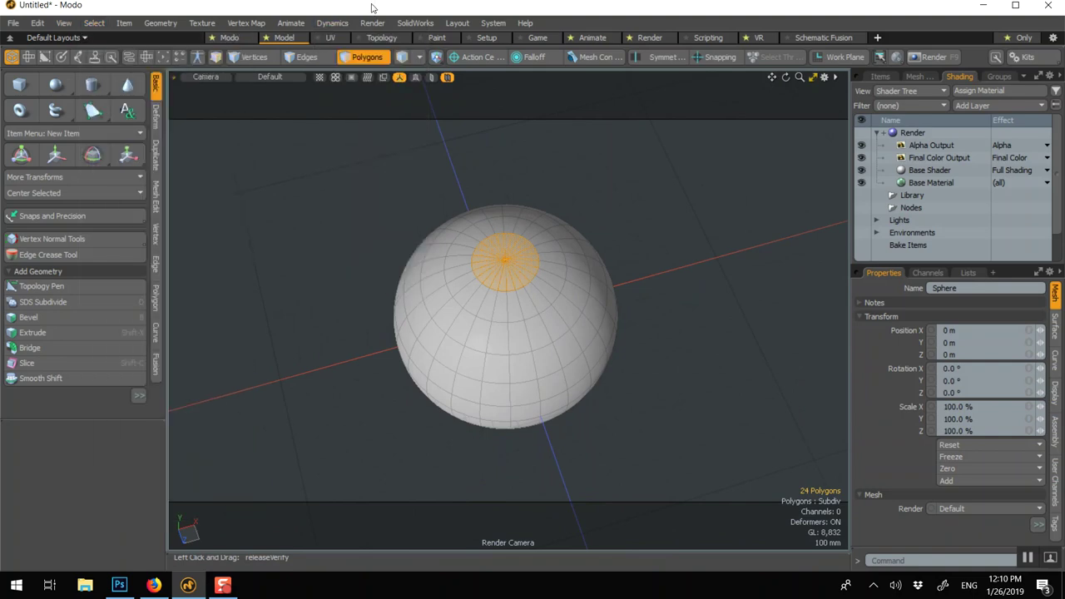
pyautogui.hotkey('shift', 'Up')
pyautogui.hotkey('shift', 'Up')
pyautogui.hotkey('shift', 'Up')
pyautogui.hotkey('shift', 'Up')
pyautogui.hotkey('shift', 'Up')
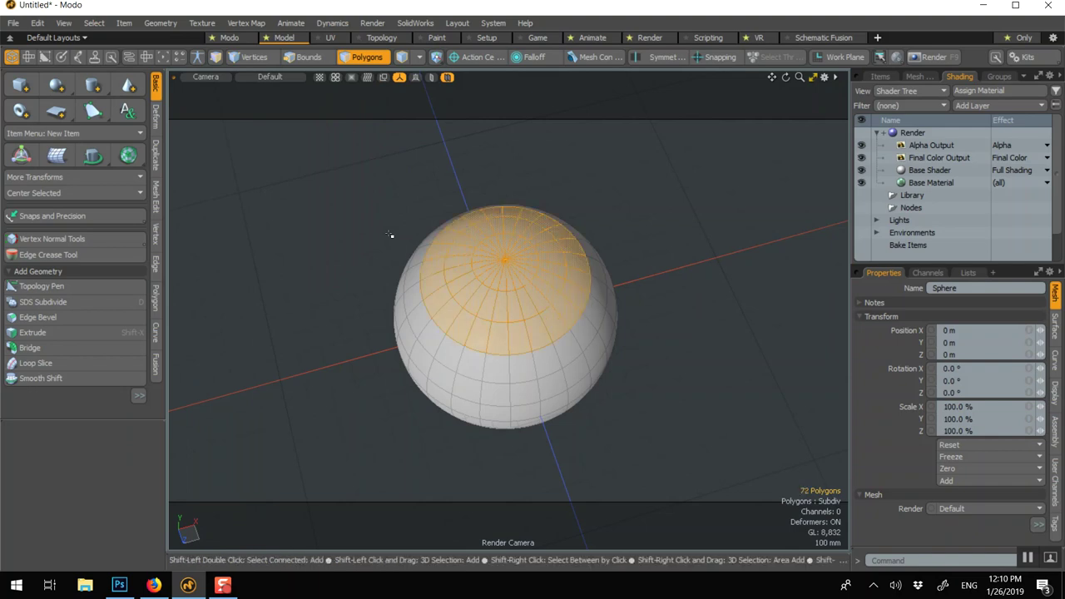
pyautogui.keyDown('alt'); pyautogui.moveTo(389, 244); pyautogui.dragTo(424, 161); pyautogui.keyUp('alt')
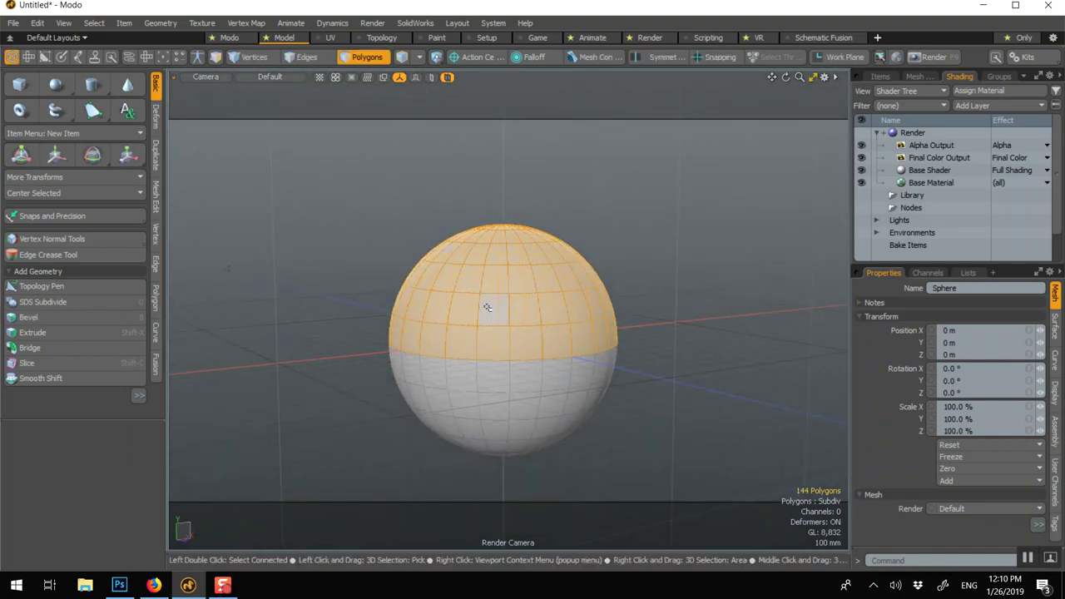
pyautogui.press('Delete')
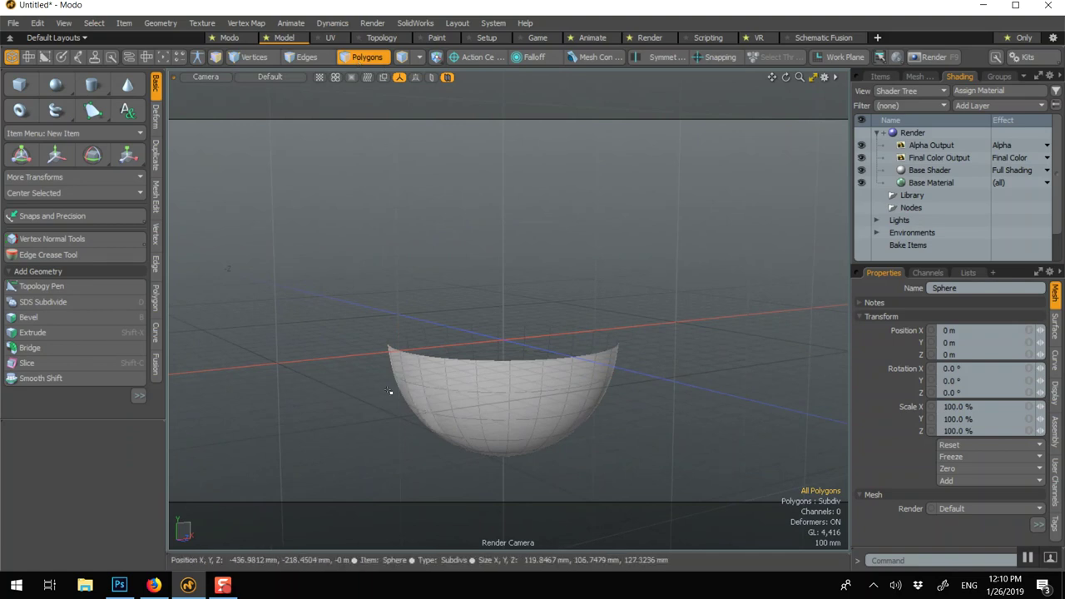
# Flip the half-sphere's polygons to face the other way, and flip them back again
pyautogui.keyDown('alt'); pyautogui.moveTo(442, 311); pyautogui.dragTo(478, 359); pyautogui.keyUp('alt')
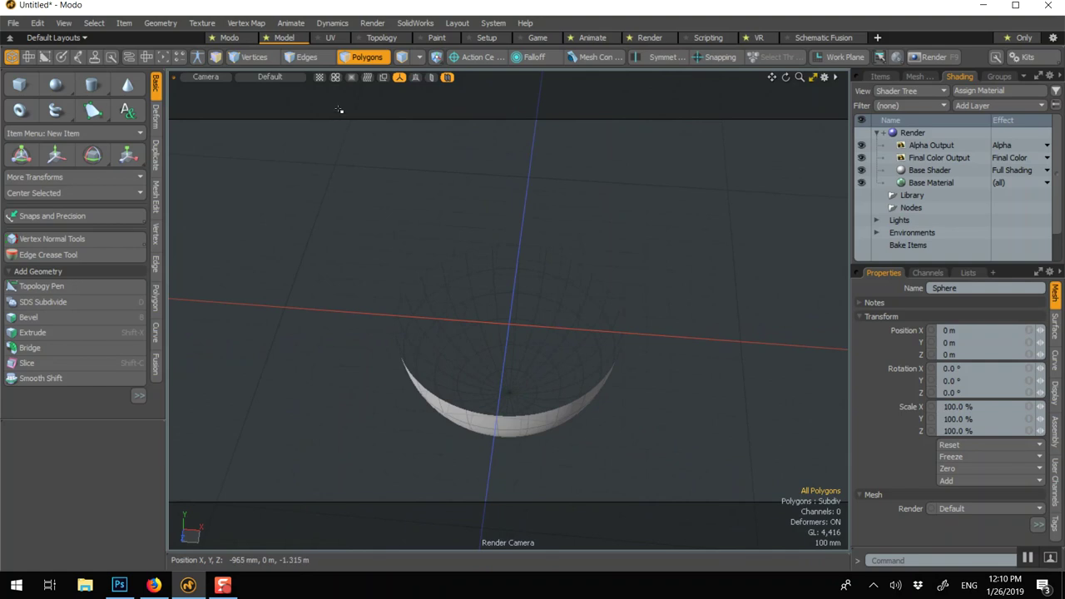
pyautogui.press('f')
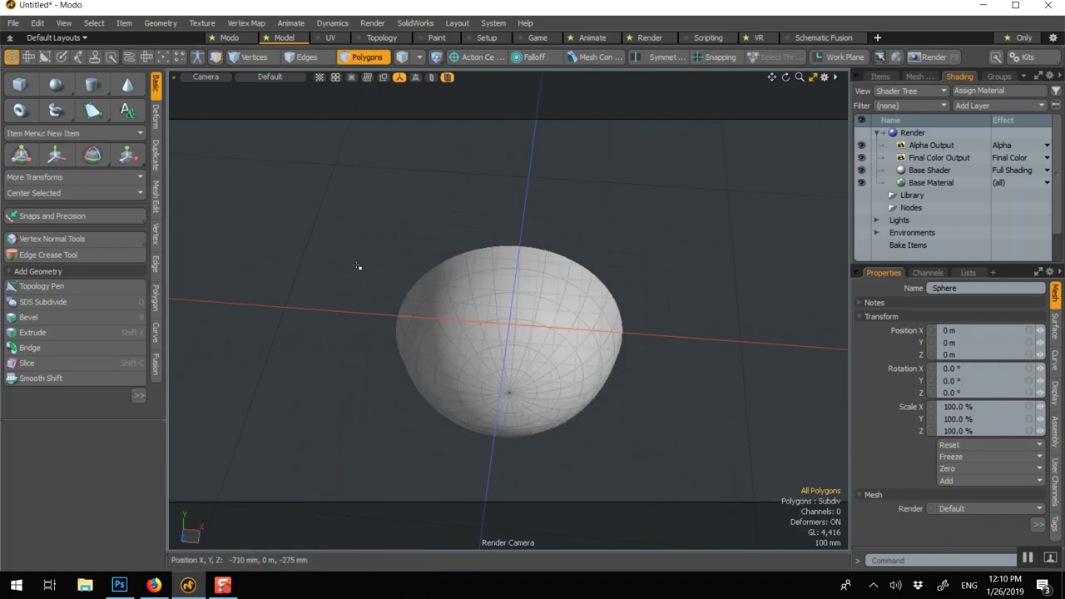
pyautogui.keyDown('alt'); pyautogui.moveTo(366, 321); pyautogui.dragTo(377, 257); pyautogui.keyUp('alt')
pyautogui.scroll(1, 407, 374)
pyautogui.keyDown('alt'); pyautogui.keyDown('shift'); pyautogui.moveTo(421, 382); pyautogui.dragTo(445, 311); pyautogui.keyUp('shift'); pyautogui.keyUp('alt')
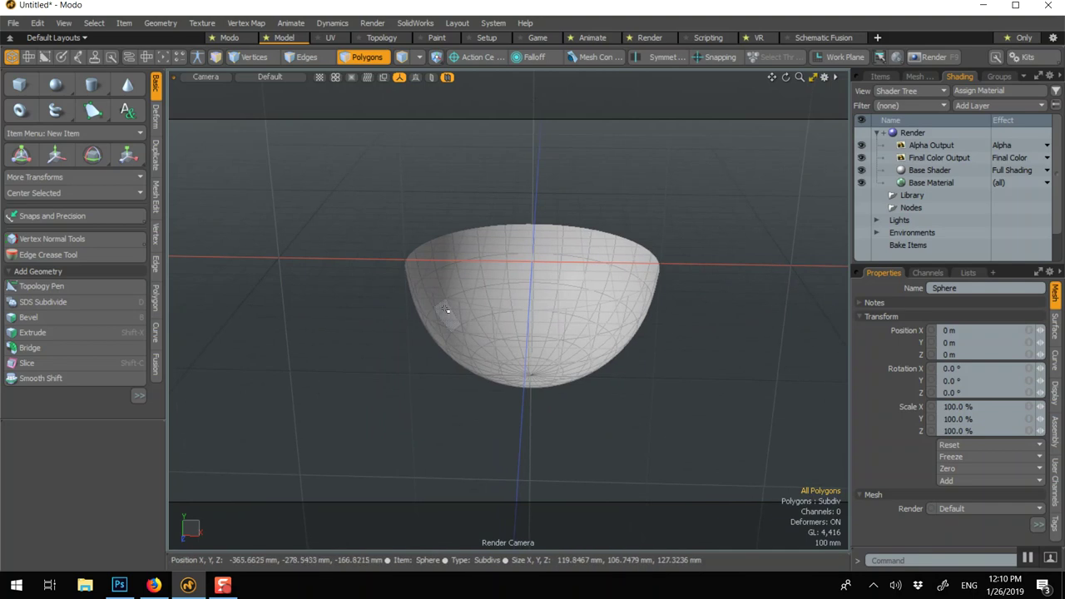
pyautogui.press('f')
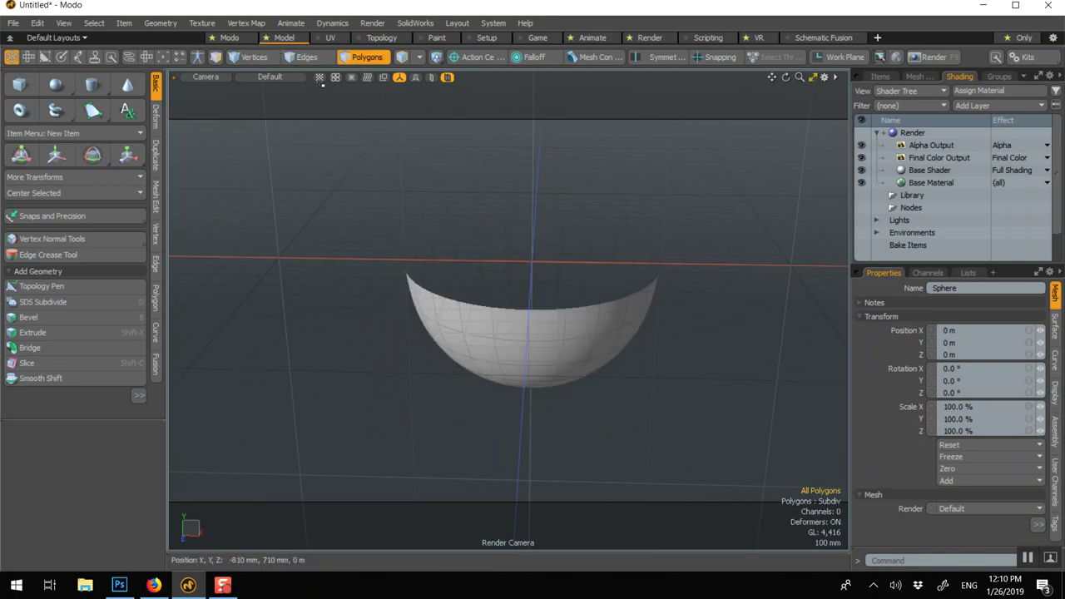
# Try capping the subdivided half-sphere's open rim with a polygon made from its boundary edge loop, and undo it
pyautogui.press('2')
pyautogui.click(452, 300)
pyautogui.press('l')
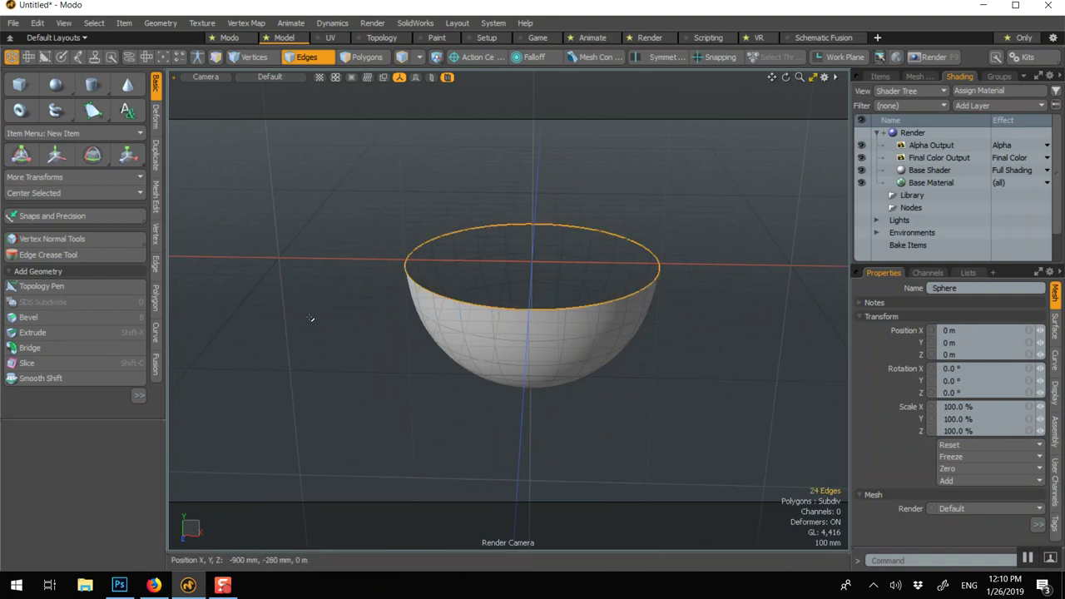
pyautogui.click(438, 295)
pyautogui.doubleClick(437, 296)
pyautogui.press('p')
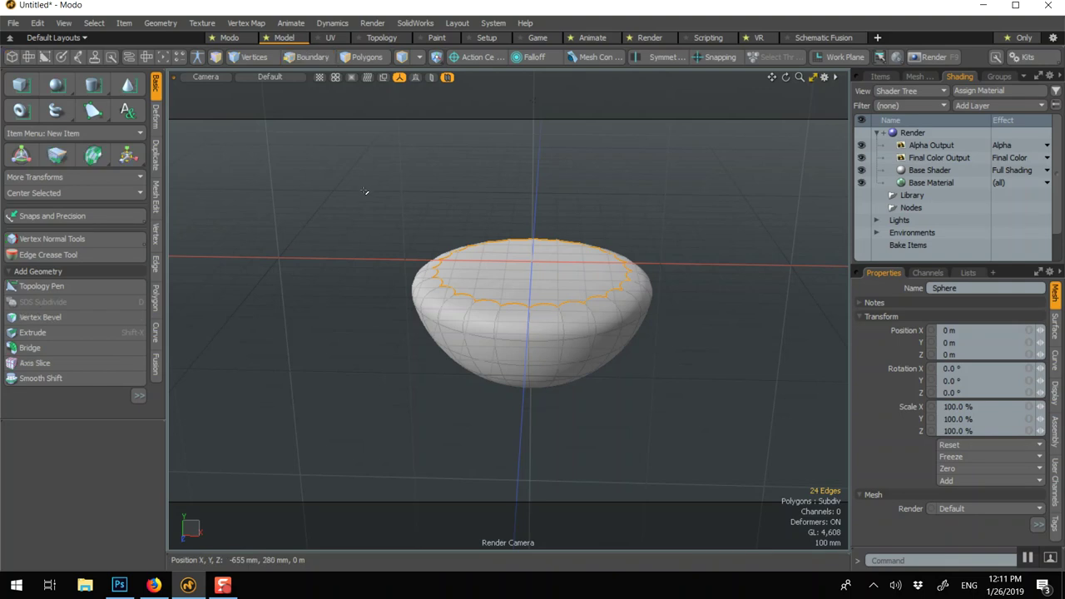
pyautogui.hotkey('ctrl', 'z')
# Convert the half-sphere from subdivision to plain face polygons, try capping its open rim, and undo the cap
pyautogui.press('Delete')
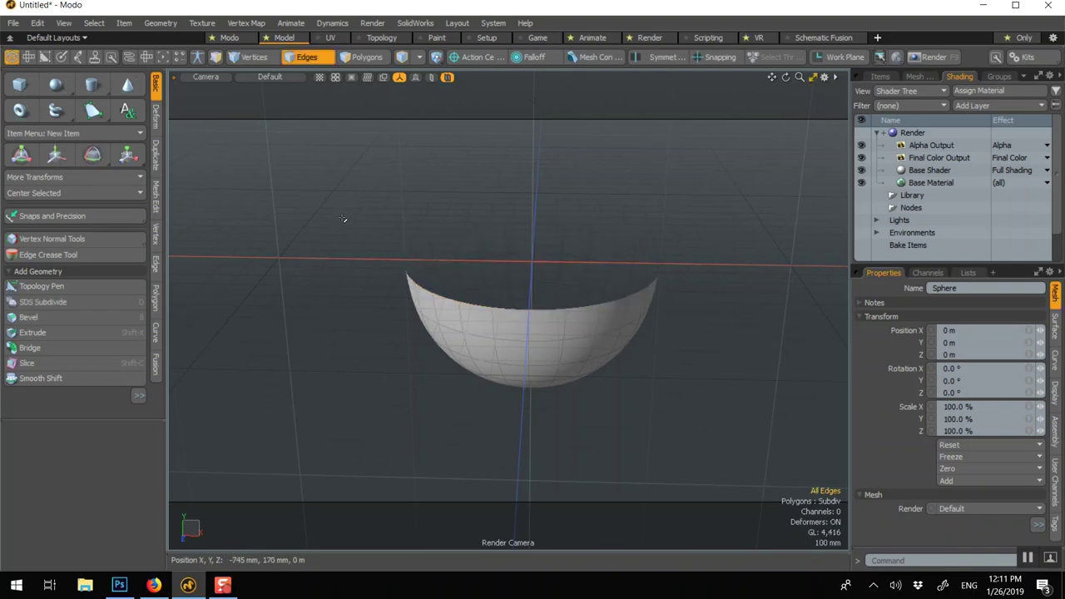
pyautogui.scroll(2, 486, 281)
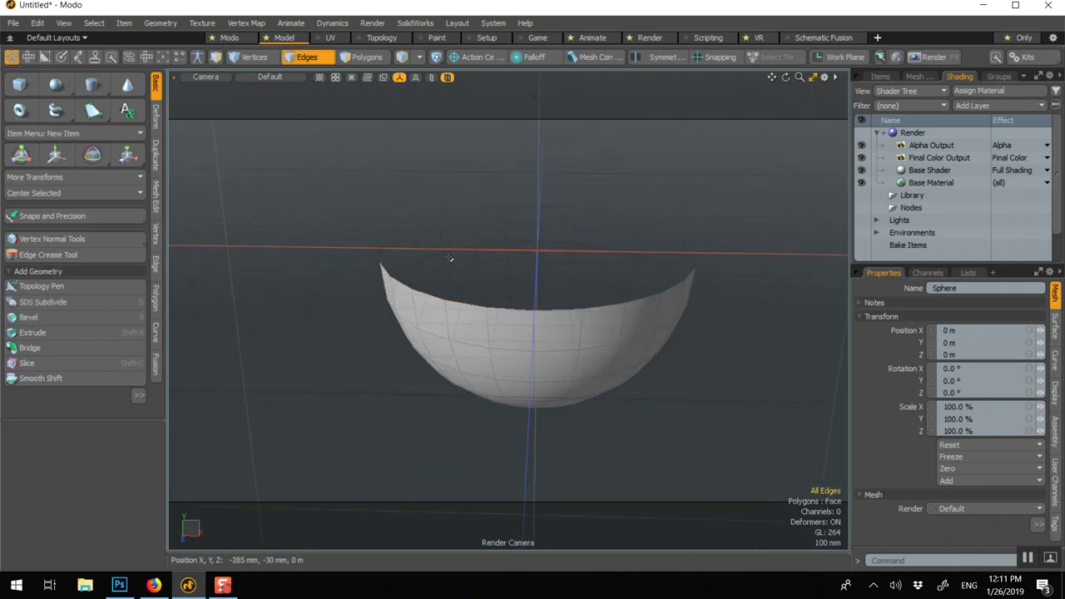
pyautogui.hotkey('ctrl', 'z')
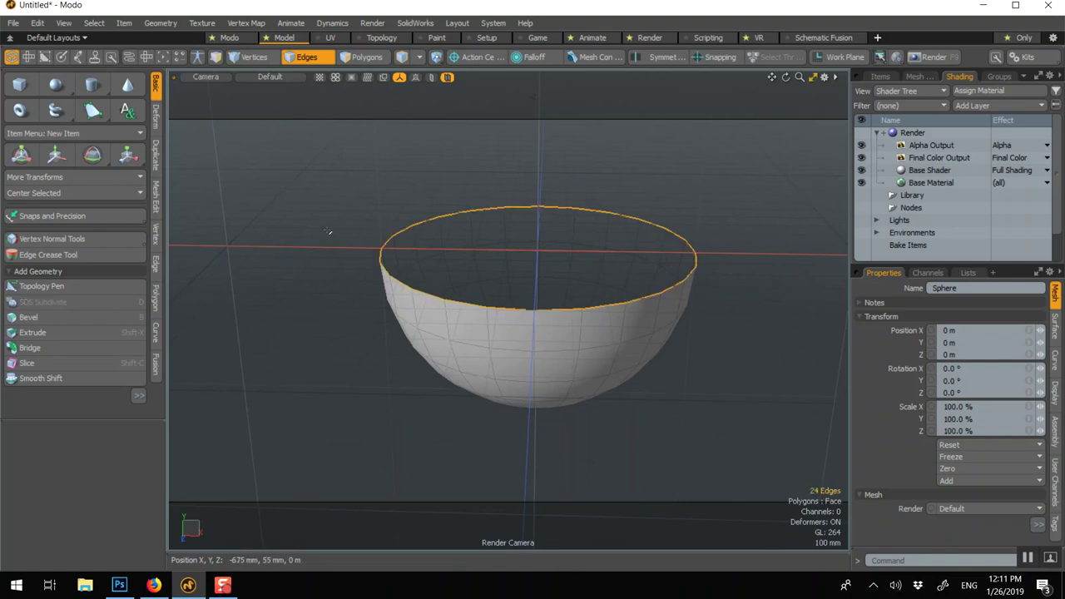
pyautogui.press('p')
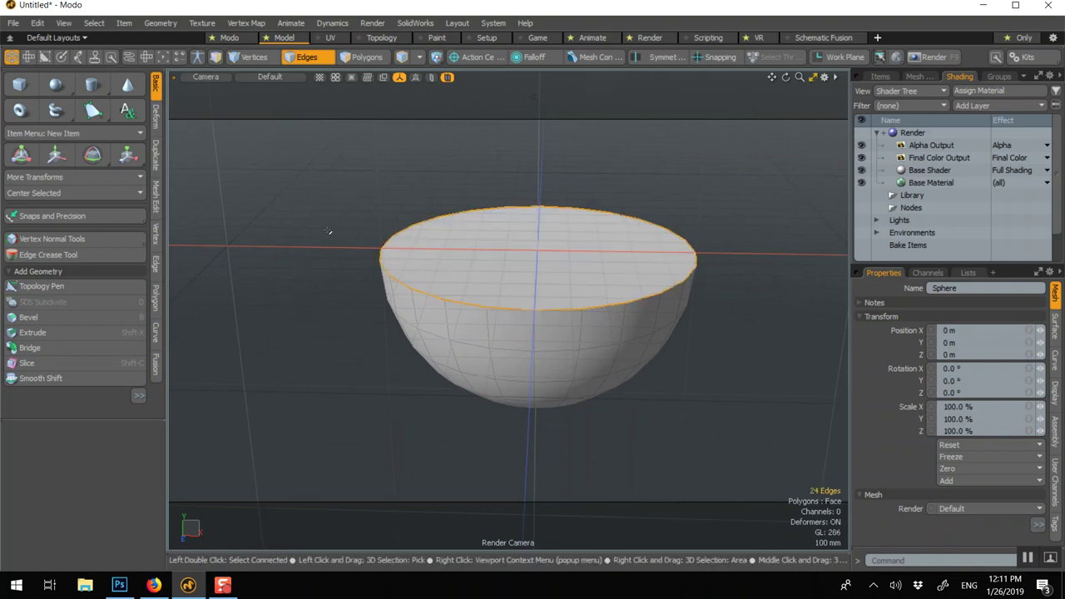
pyautogui.hotkey('ctrl', 'z')
pyautogui.click(333, 213)
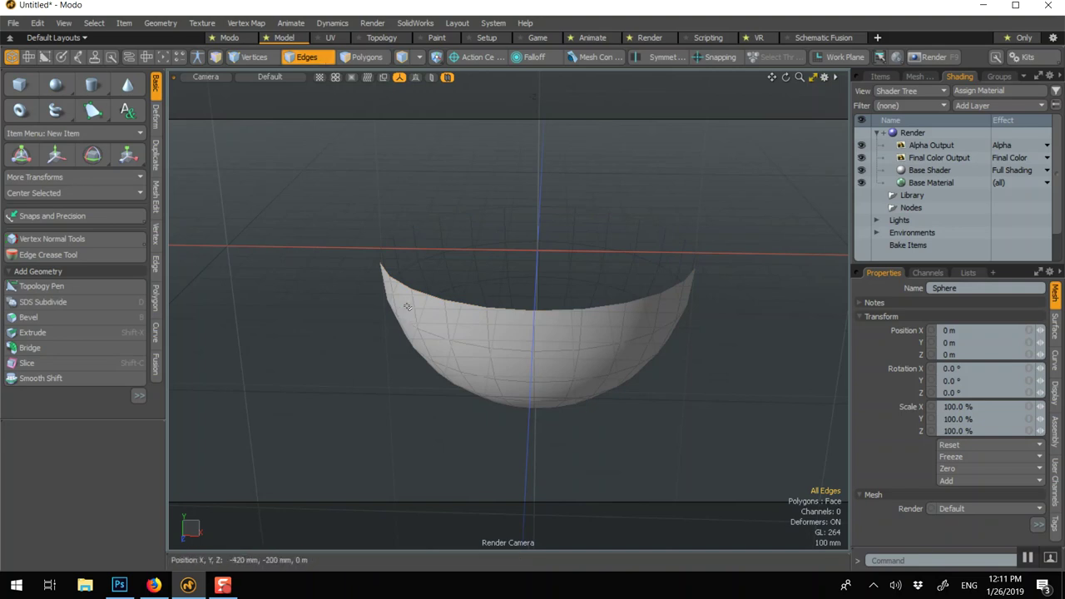
# Select 12 vertices in three neighbouring columns on the bowl's positive X side and move them slightly outward along X
pyautogui.press('5')
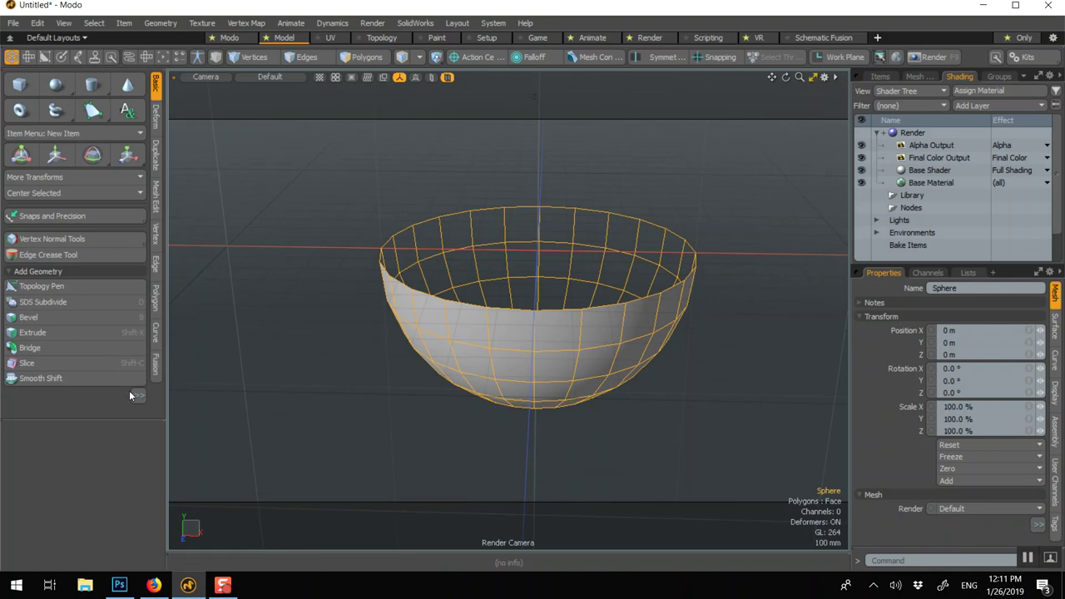
pyautogui.keyDown('alt'); pyautogui.moveTo(571, 230); pyautogui.dragTo(571, 359); pyautogui.keyUp('alt')
pyautogui.keyDown('alt'); pyautogui.moveTo(567, 287); pyautogui.dragTo(563, 303); pyautogui.keyUp('alt')
pyautogui.keyDown('alt'); pyautogui.keyDown('shift'); pyautogui.moveTo(638, 250); pyautogui.dragTo(493, 310); pyautogui.keyUp('shift'); pyautogui.keyUp('alt')
pyautogui.press('1')
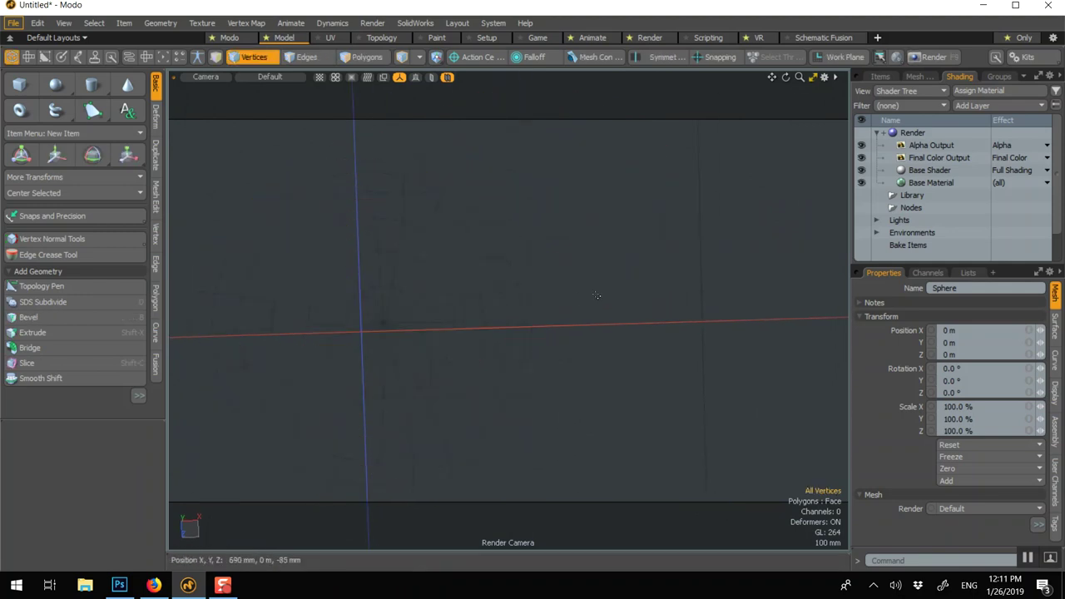
pyautogui.moveTo(590, 273); pyautogui.dragTo(472, 375)
pyautogui.press('w')
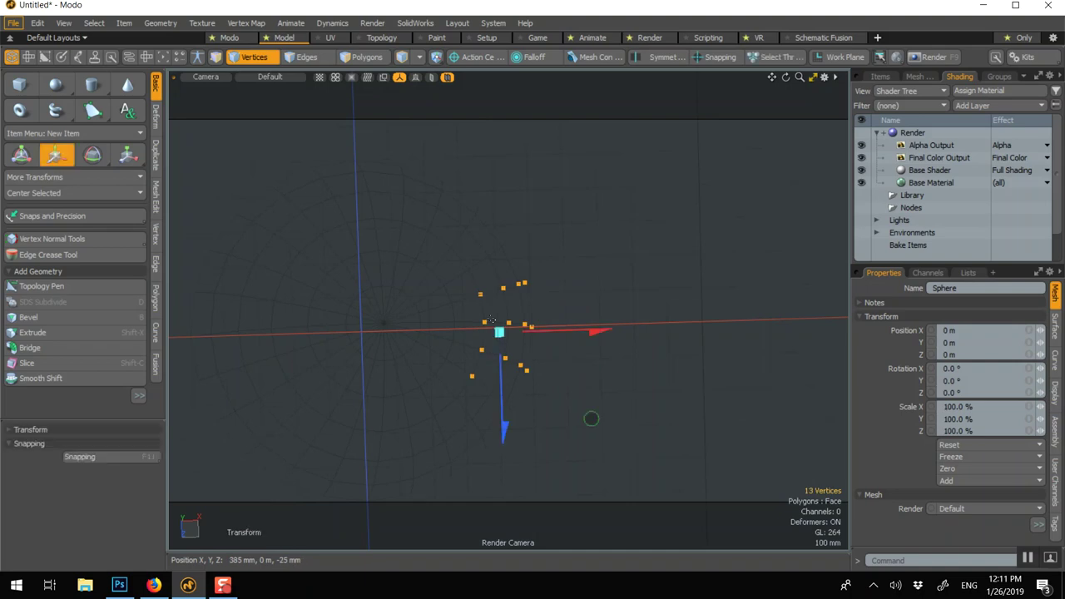
pyautogui.press('space')
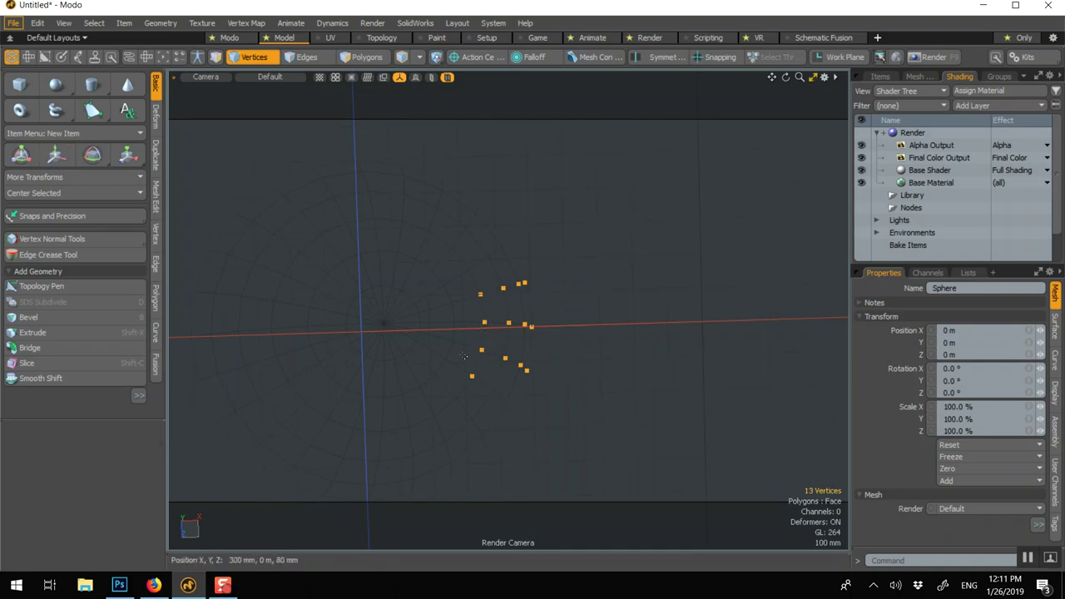
pyautogui.press('ctrl')
pyautogui.keyDown('ctrl'); pyautogui.moveTo(443, 363); pyautogui.dragTo(487, 408); pyautogui.keyUp('ctrl')
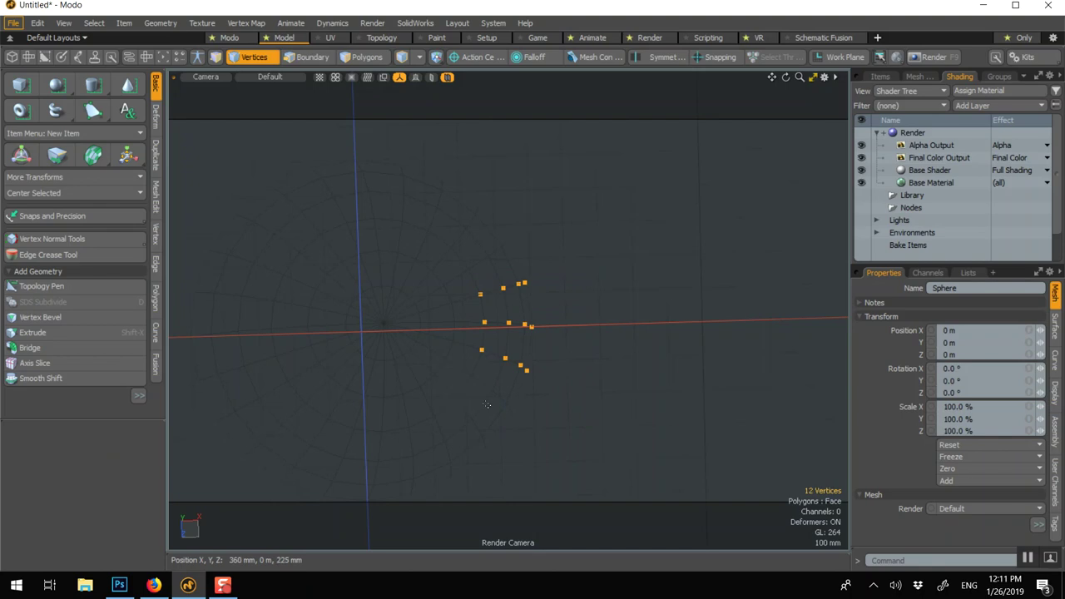
pyautogui.press('w')
pyautogui.moveTo(599, 326); pyautogui.dragTo(621, 324)
pyautogui.press('q')
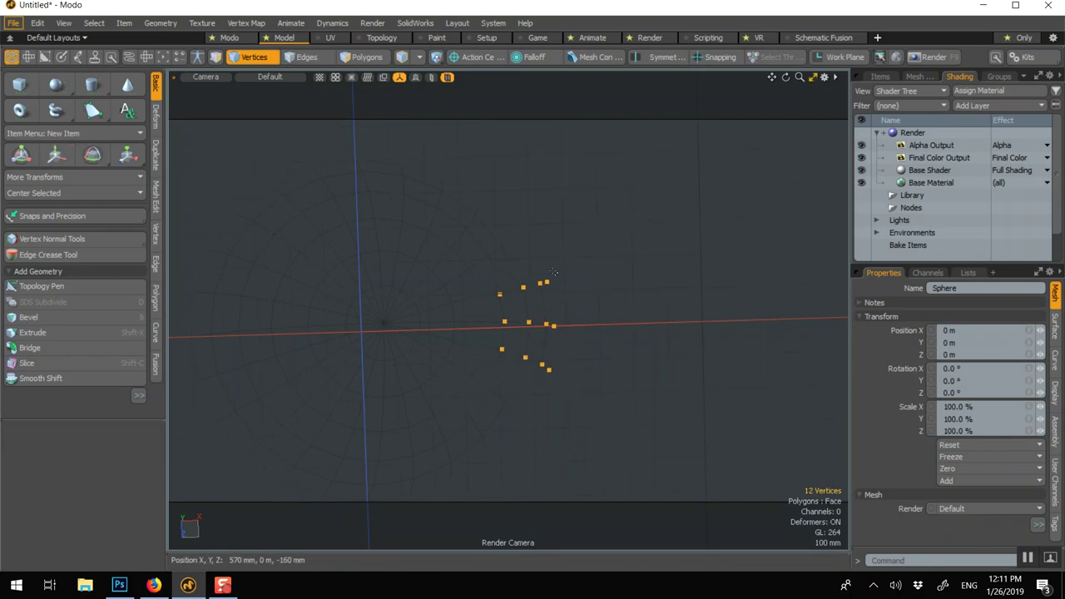
# Deselect the middle column of vertices and scale the remaining 8 vertices closer together along Z
pyautogui.press('ctrl')
pyautogui.keyDown('ctrl'); pyautogui.moveTo(480, 308); pyautogui.dragTo(577, 337); pyautogui.keyUp('ctrl')
pyautogui.press('w')
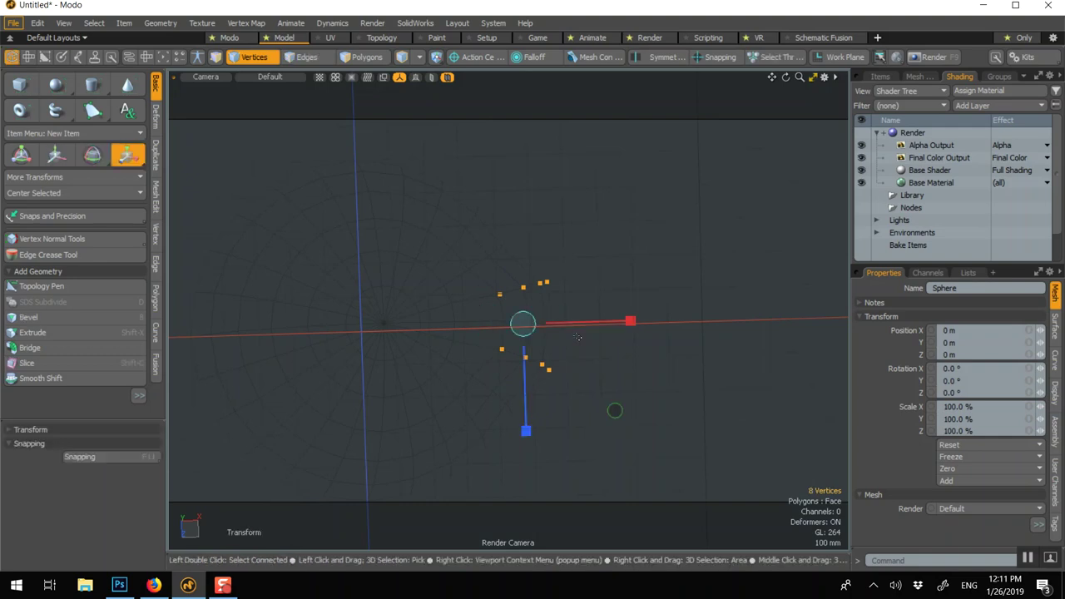
pyautogui.moveTo(525, 430); pyautogui.dragTo(525, 386)
pyautogui.press('q')
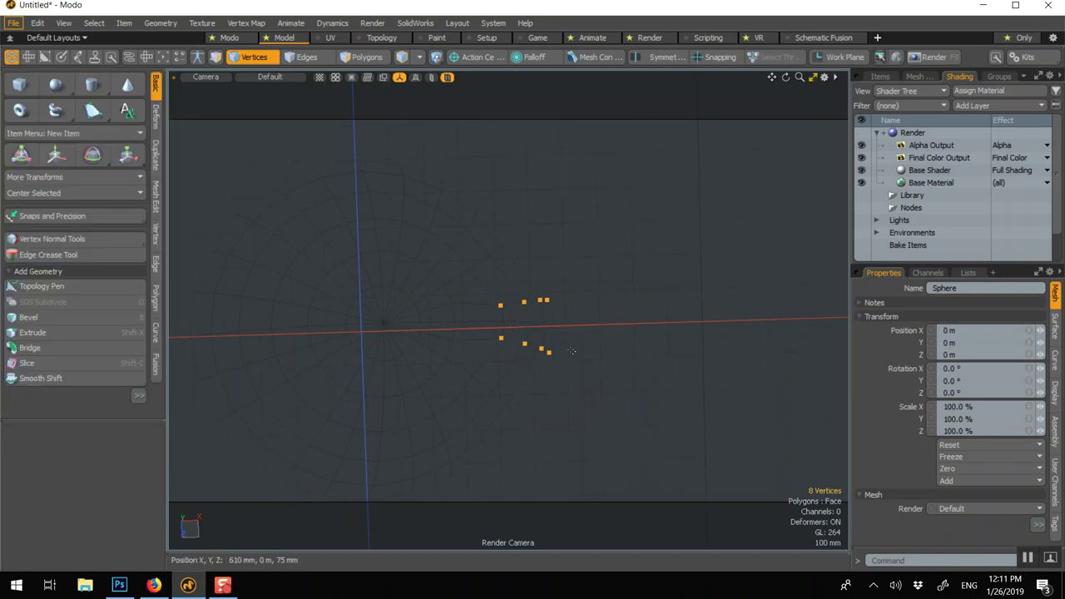
# Move two lower vertices on the bowl's pointed side inward along X, one at a time, and clear the selection
pyautogui.moveTo(516, 340)
pyautogui.keyDown('alt'); pyautogui.mouseDown()
pyautogui.moveTo(346, 183)
pyautogui.moveTo(506, 357)
pyautogui.mouseUp(); pyautogui.keyUp('alt')
pyautogui.moveTo(484, 317); pyautogui.dragTo(574, 344)
pyautogui.press('w')
pyautogui.press('space')
pyautogui.click(522, 380)
pyautogui.press('w')
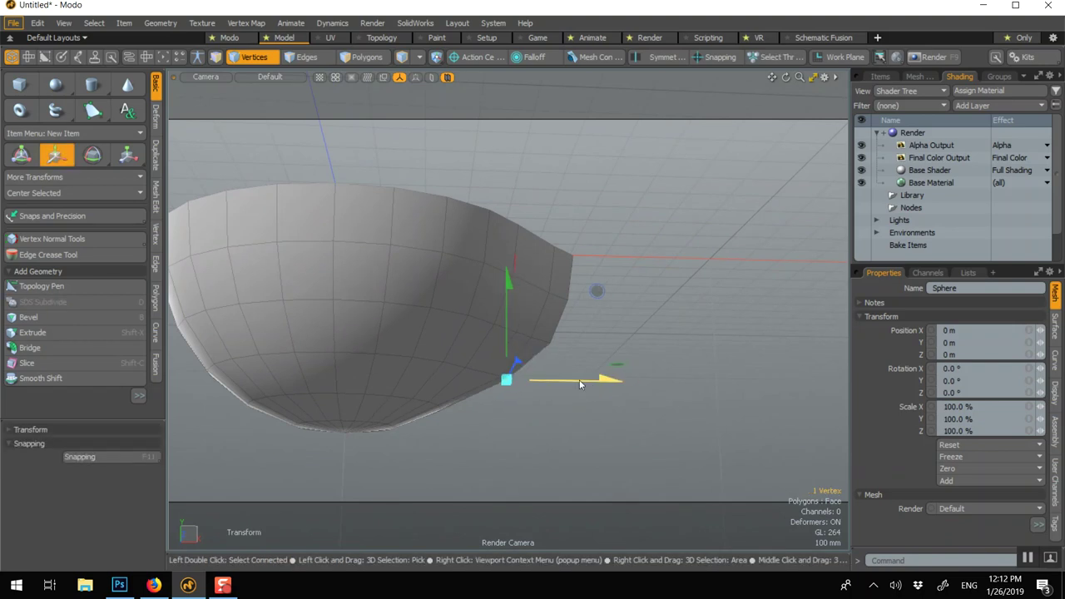
pyautogui.press('space')
pyautogui.moveTo(596, 331); pyautogui.dragTo(545, 372)
pyautogui.press('w')
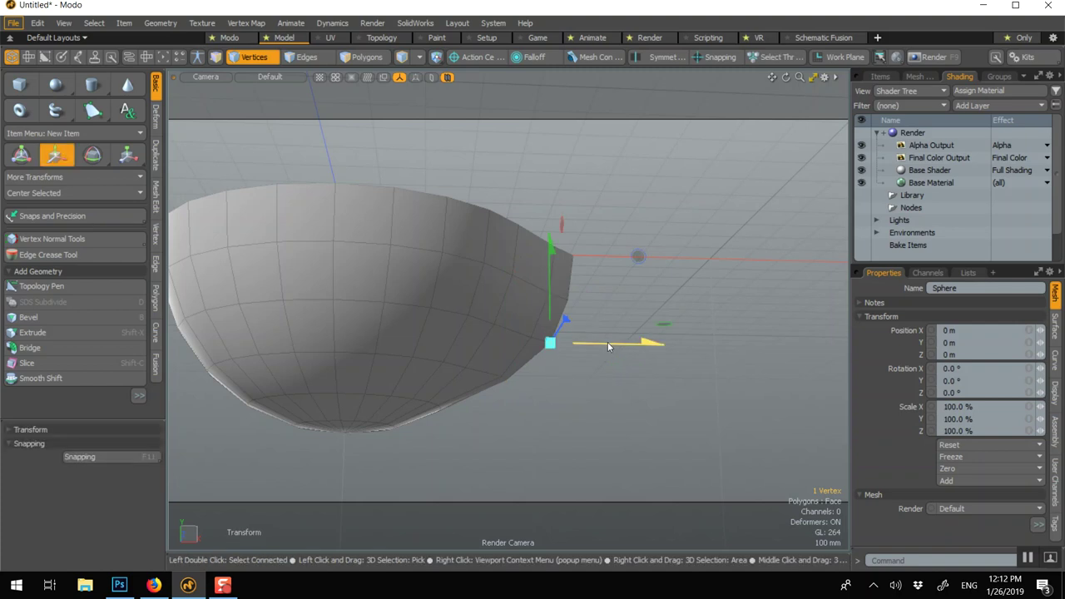
pyautogui.press('space')
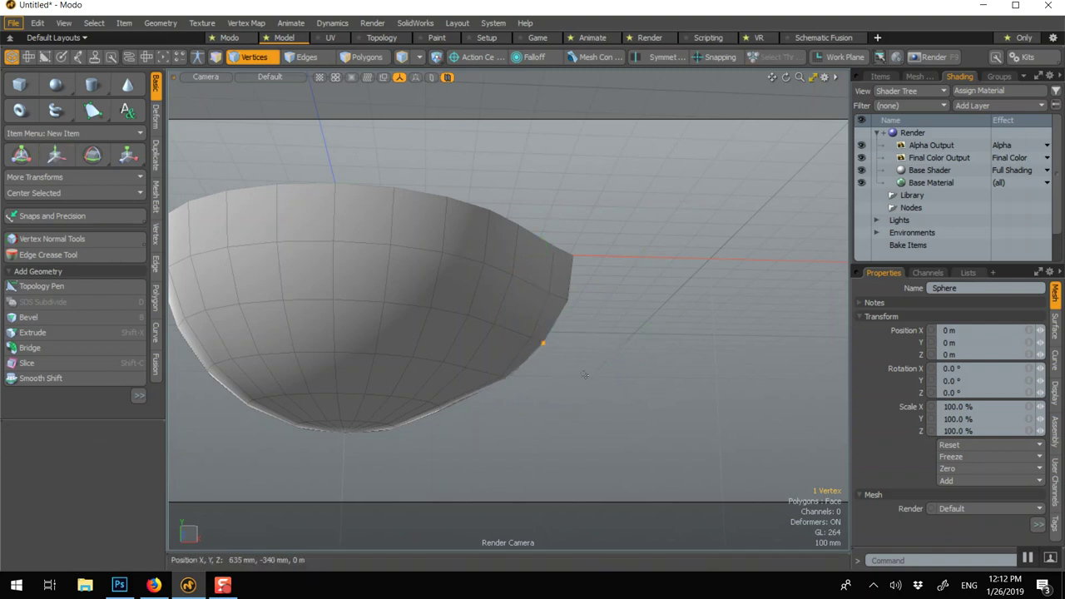
pyautogui.click(553, 373)
# Select the bowl as an item and thicken its wall outward by about 40 mm
pyautogui.keyDown('alt'); pyautogui.moveTo(511, 398); pyautogui.dragTo(346, 224); pyautogui.keyUp('alt')
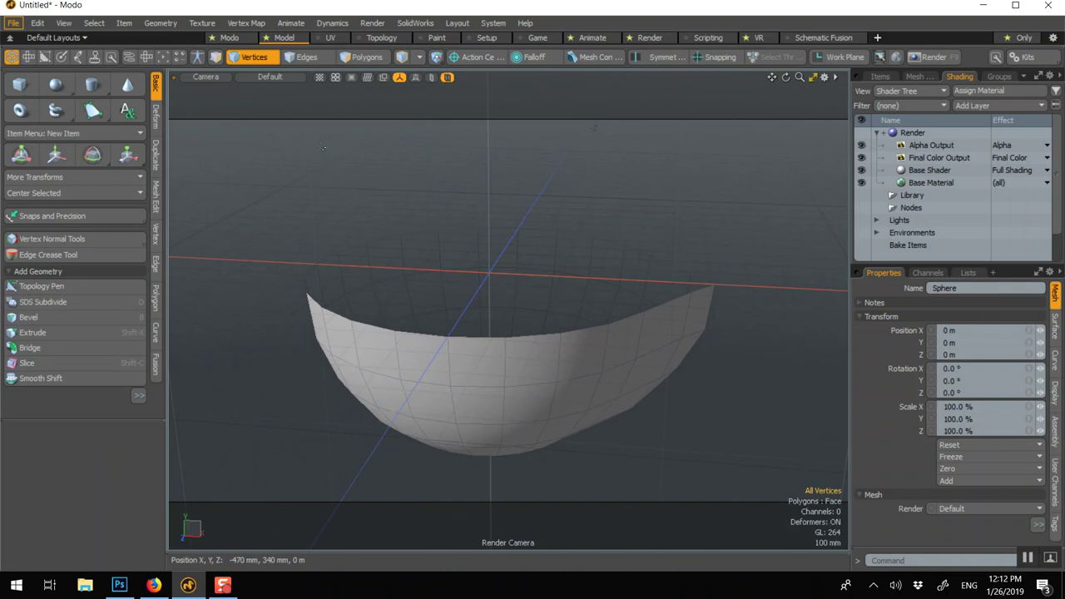
pyautogui.press('5')
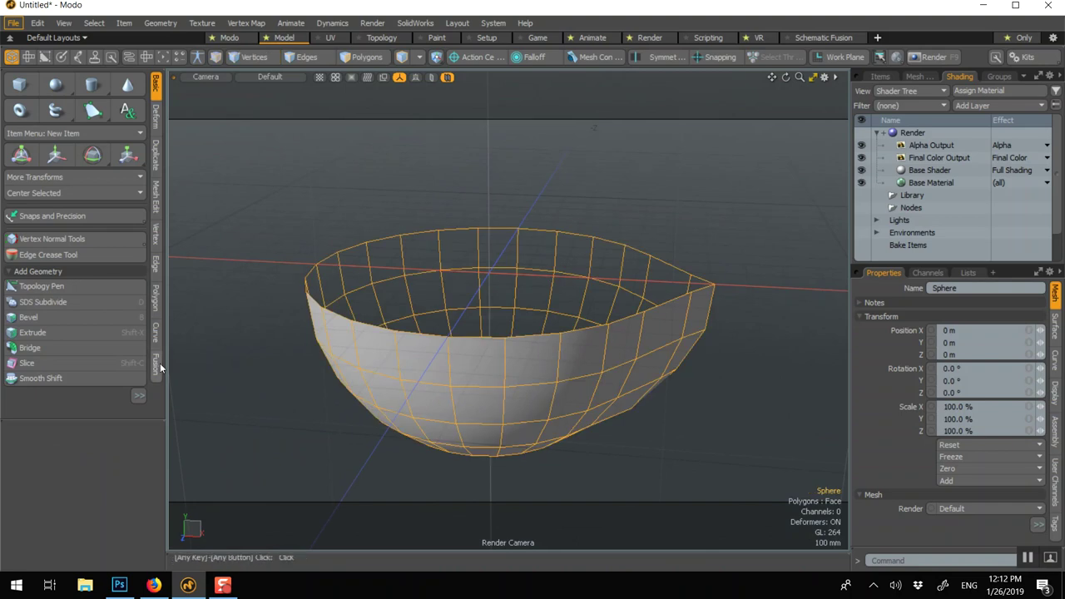
pyautogui.click(139, 396)
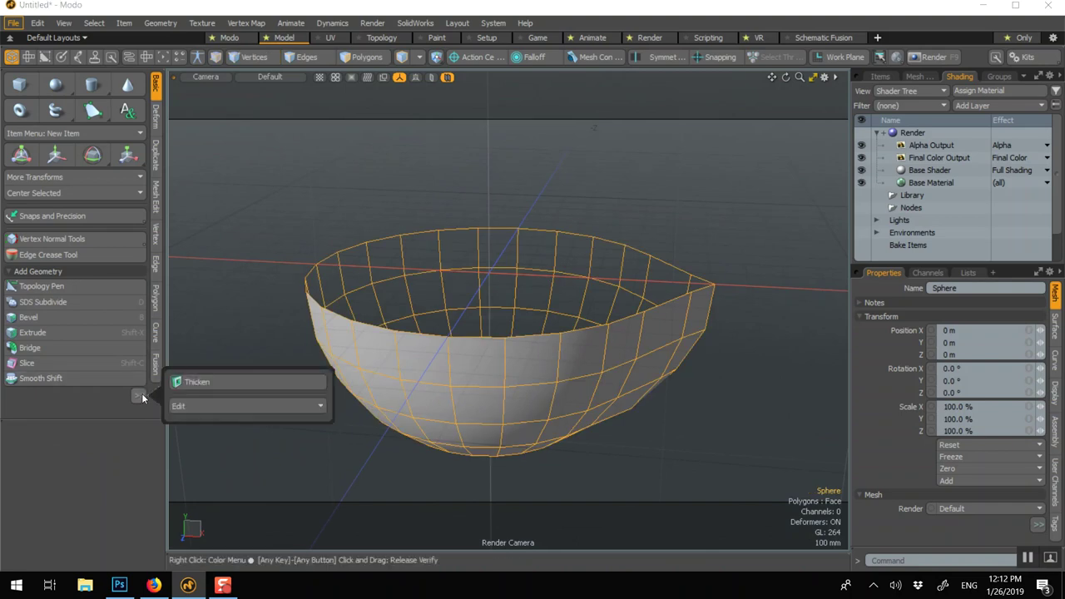
pyautogui.click(195, 382)
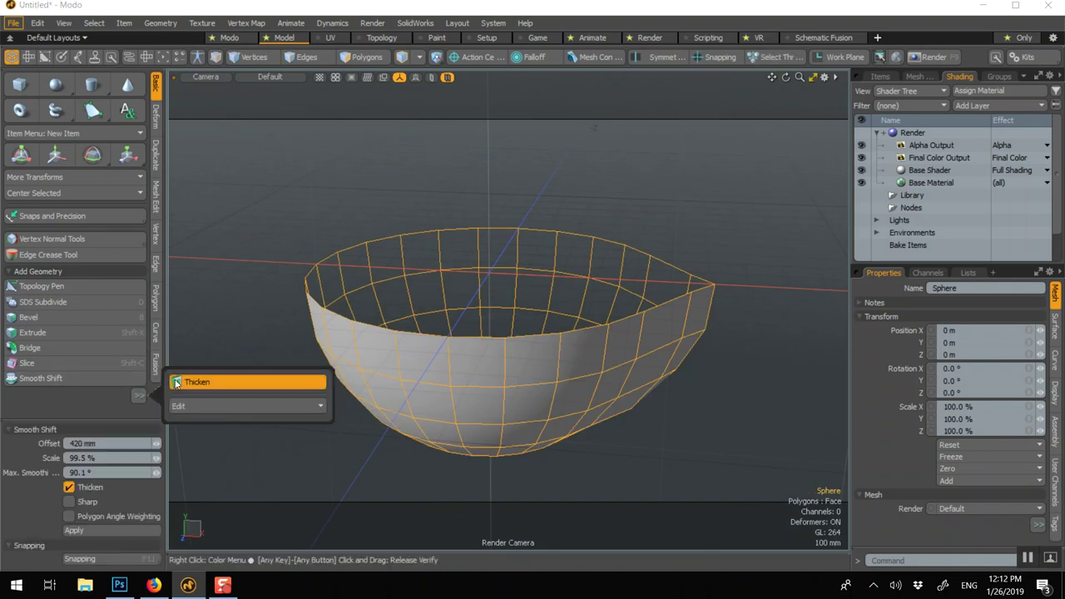
pyautogui.click(240, 257)
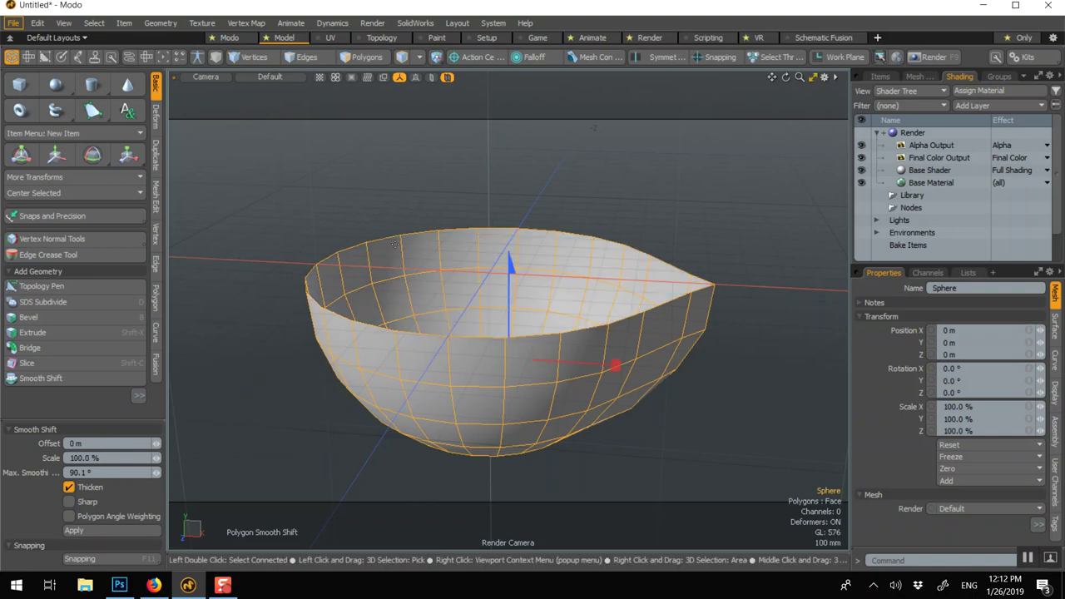
pyautogui.moveTo(510, 265); pyautogui.dragTo(509, 242)
pyautogui.press('space')
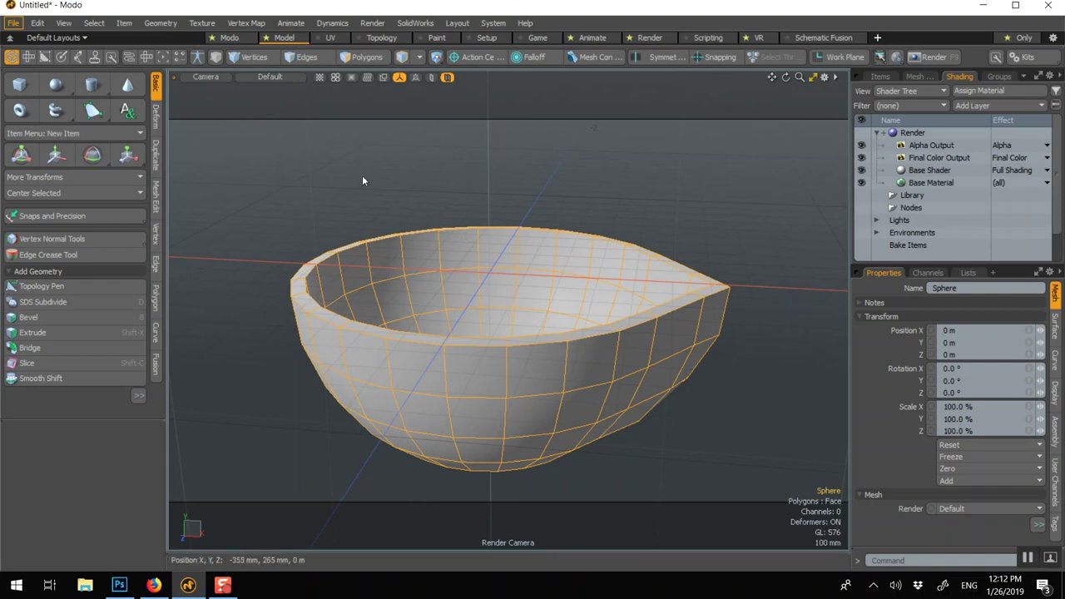
# Deselect the bowl, preview it as a subdivision surface and return to plain faces
pyautogui.click(362, 177)
pyautogui.scroll(1, 323, 273)
pyautogui.press('Tab')
pyautogui.press('Tab')
pyautogui.scroll(1, 301, 310)
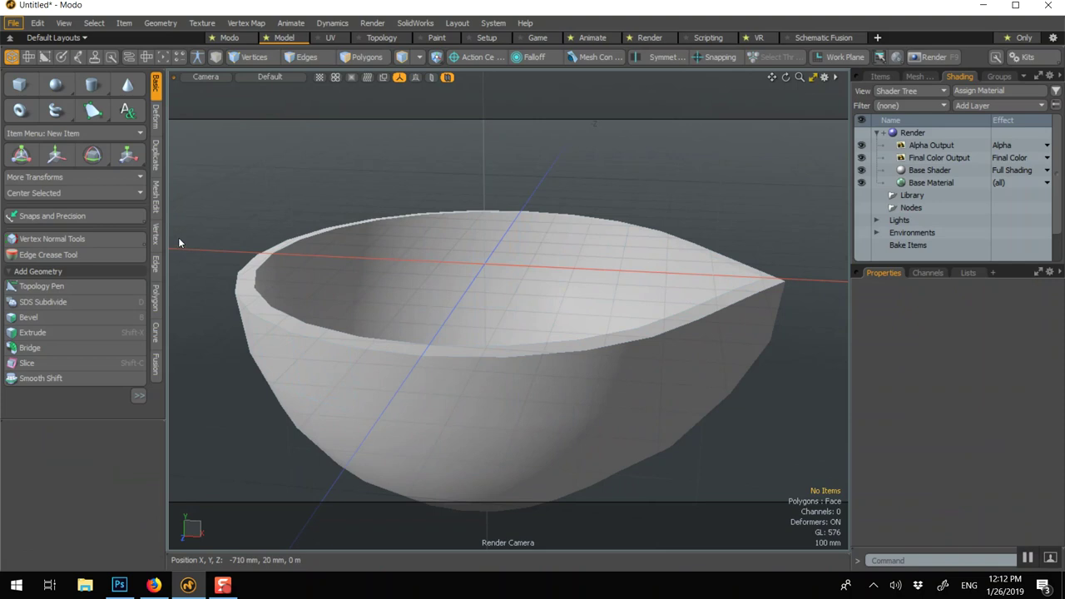
# Try adding an edge loop at about 23% across the bowl's thickened rim, and undo it
pyautogui.click(154, 263)
pyautogui.click(42, 202)
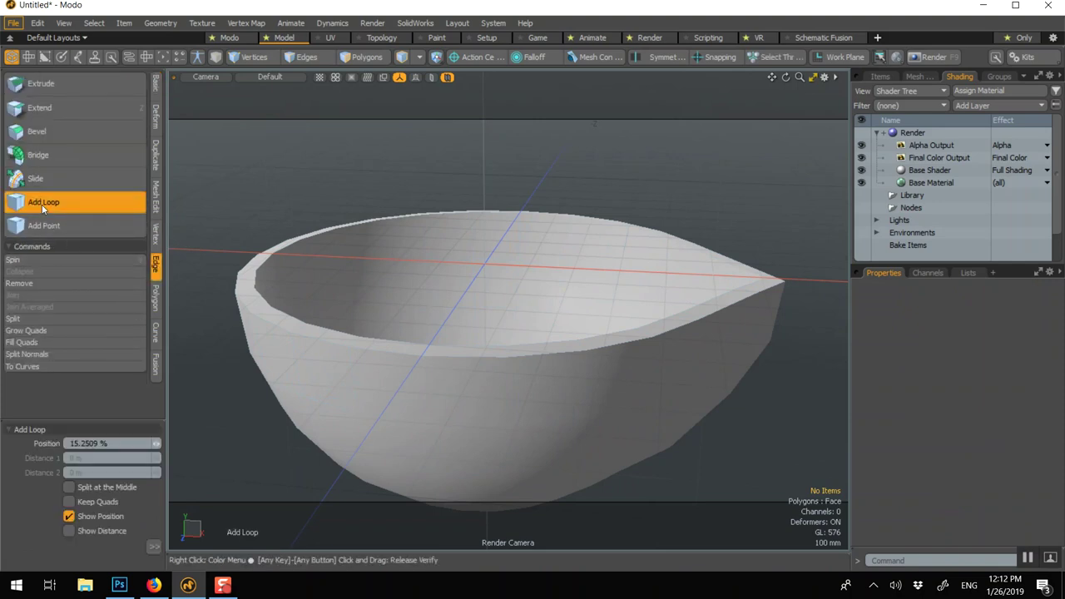
pyautogui.moveTo(50, 420); pyautogui.dragTo(28, 290)
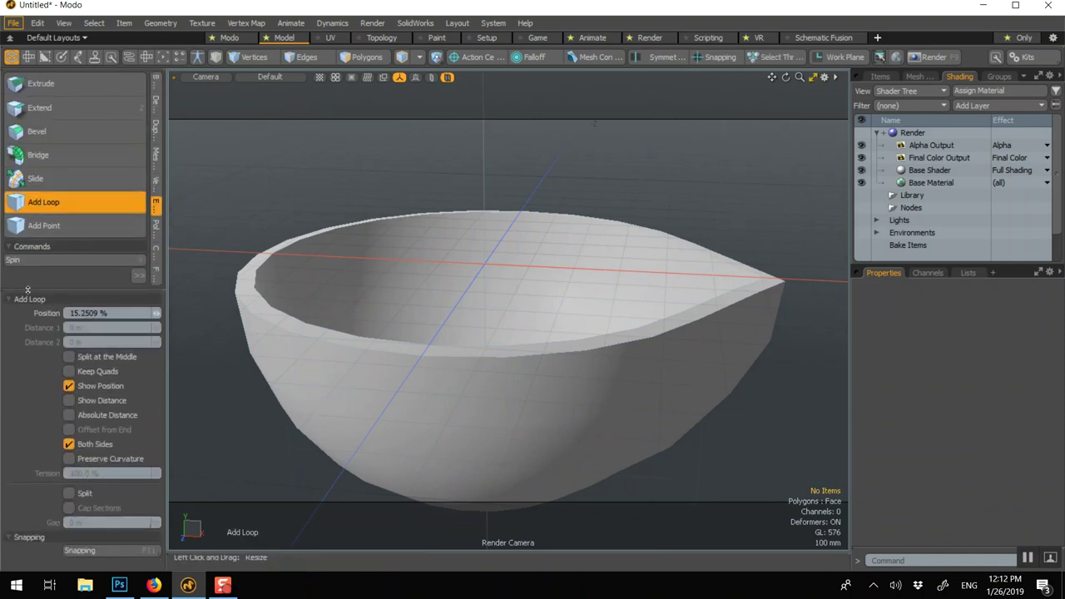
pyautogui.scroll(2, 365, 249)
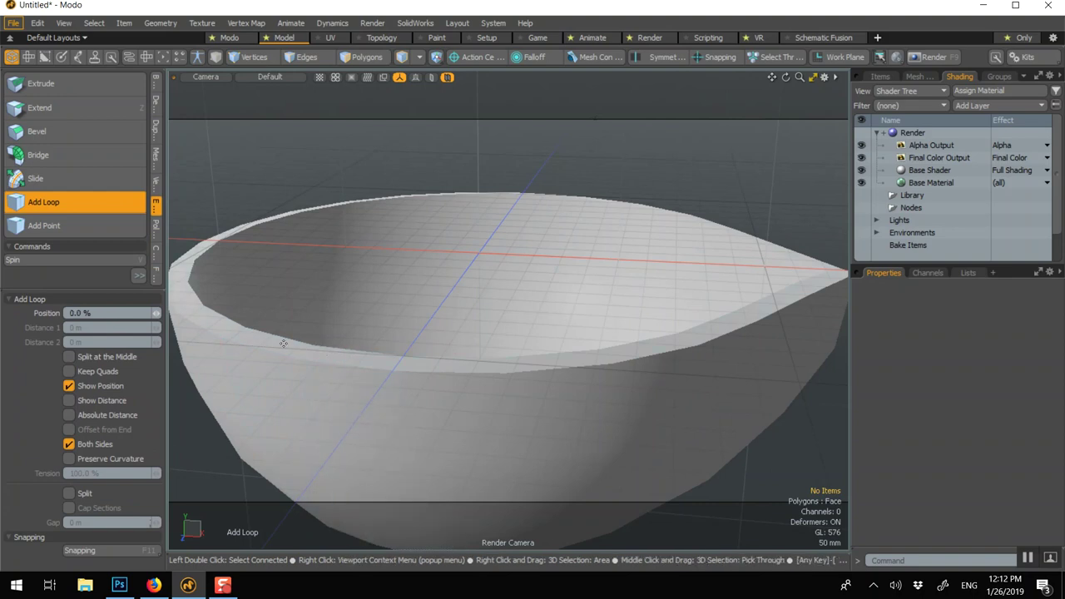
pyautogui.keyDown('alt'); pyautogui.keyDown('shift'); pyautogui.moveTo(283, 342); pyautogui.dragTo(480, 337); pyautogui.keyUp('shift'); pyautogui.keyUp('alt')
pyautogui.scroll(2, 535, 271)
pyautogui.click(464, 308)
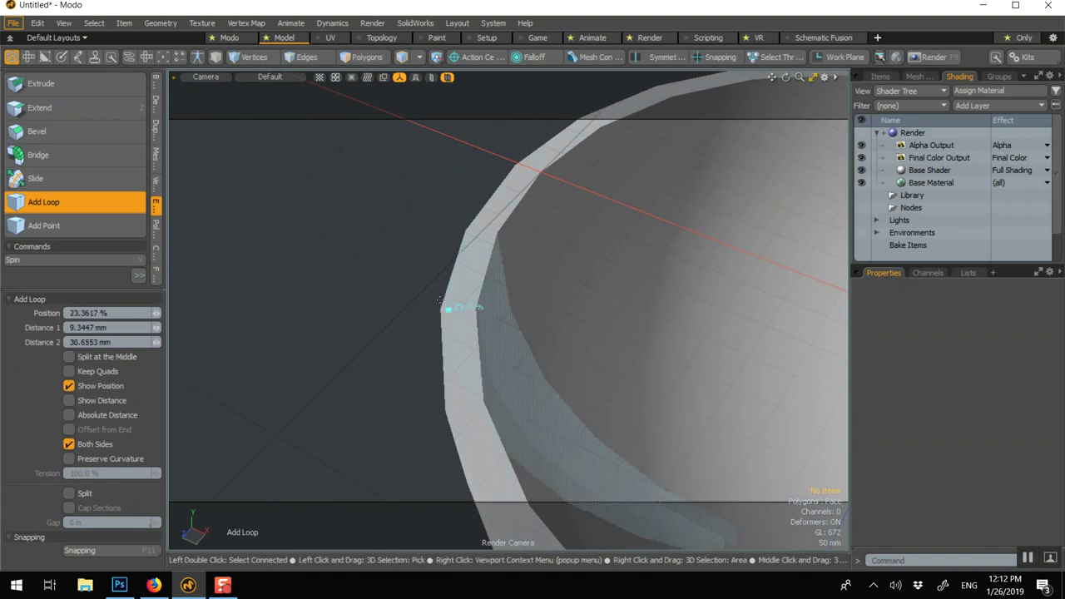
pyautogui.press('space')
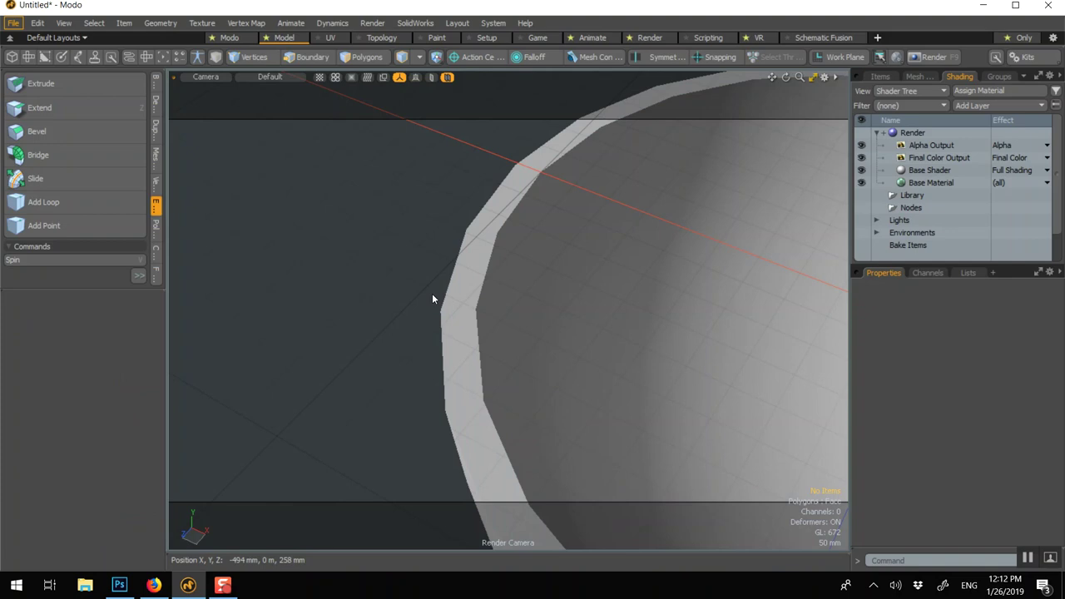
pyautogui.hotkey('ctrl', 'z')
pyautogui.press('space')
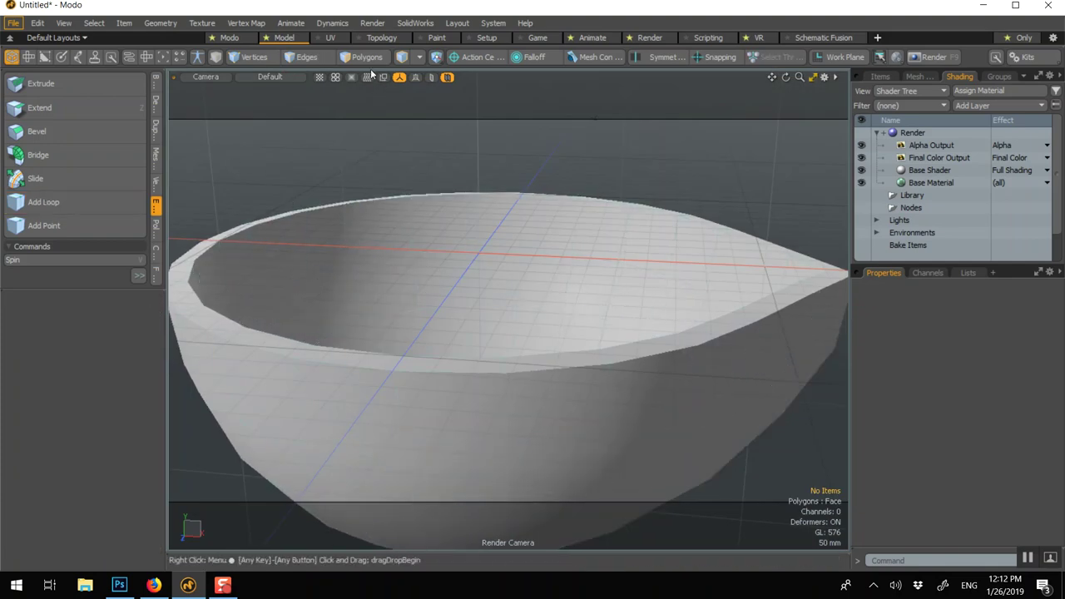
# Select two adjacent polygons on the sphere mesh's rim and extend the selection to the full ring of 24 polygons
pyautogui.click(322, 229)
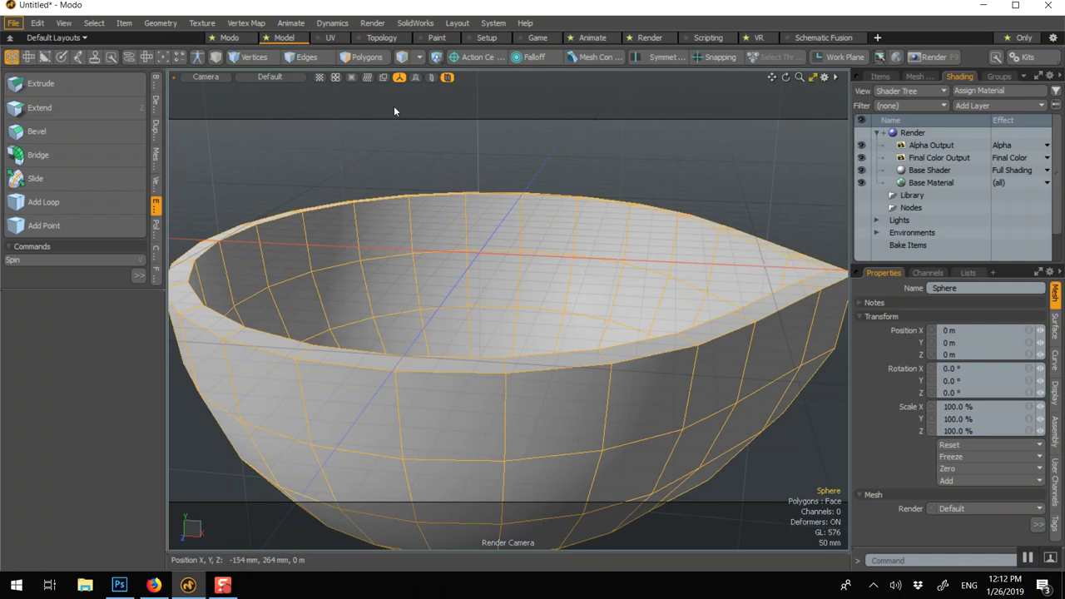
pyautogui.click(366, 57)
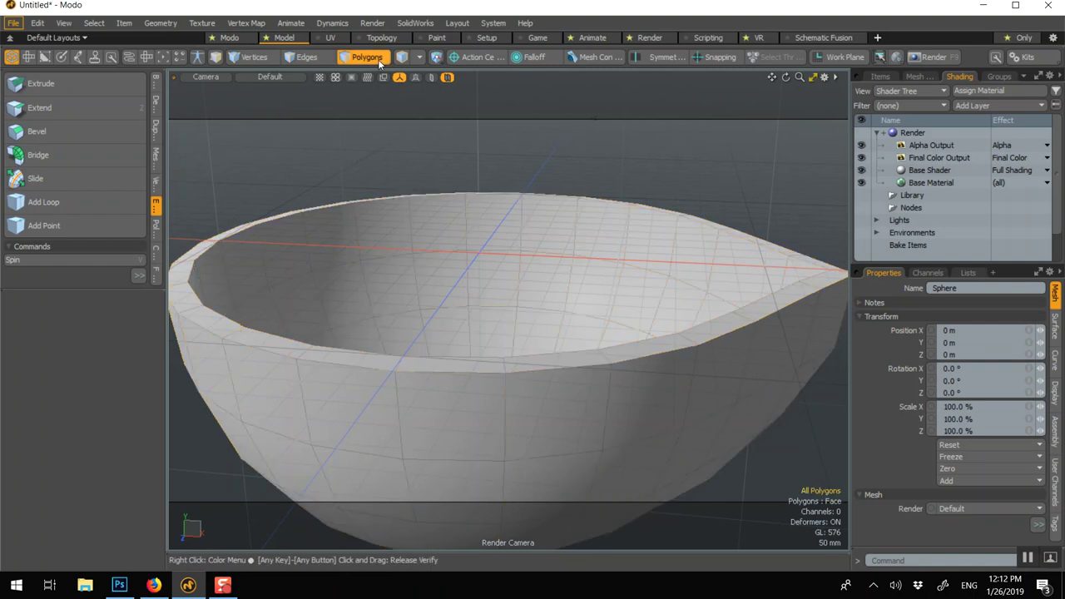
pyautogui.keyDown('shift'); pyautogui.click(251, 341); pyautogui.keyUp('shift')
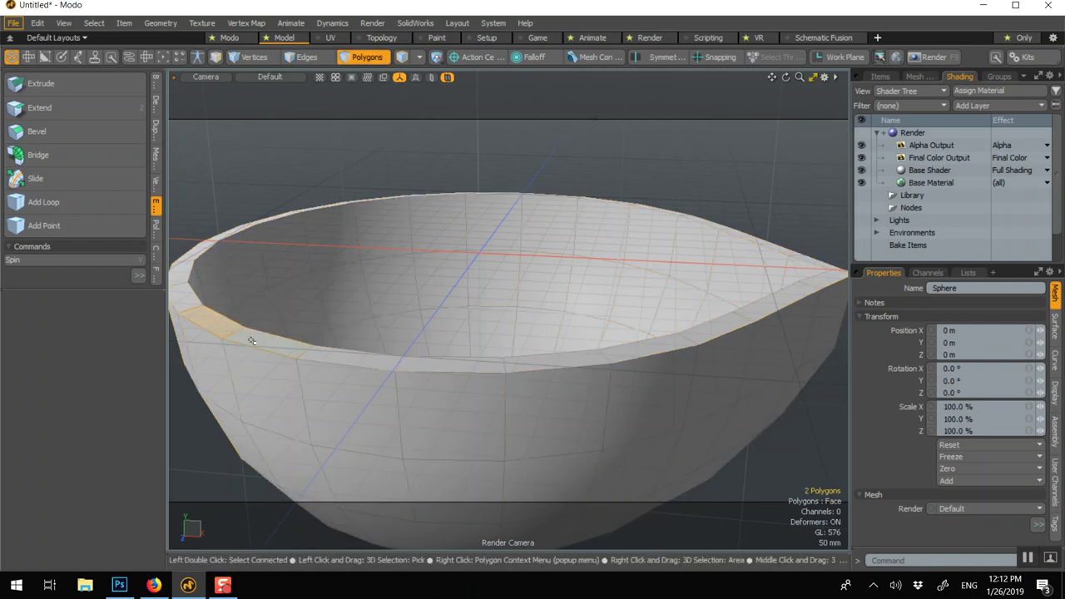
pyautogui.press('b')
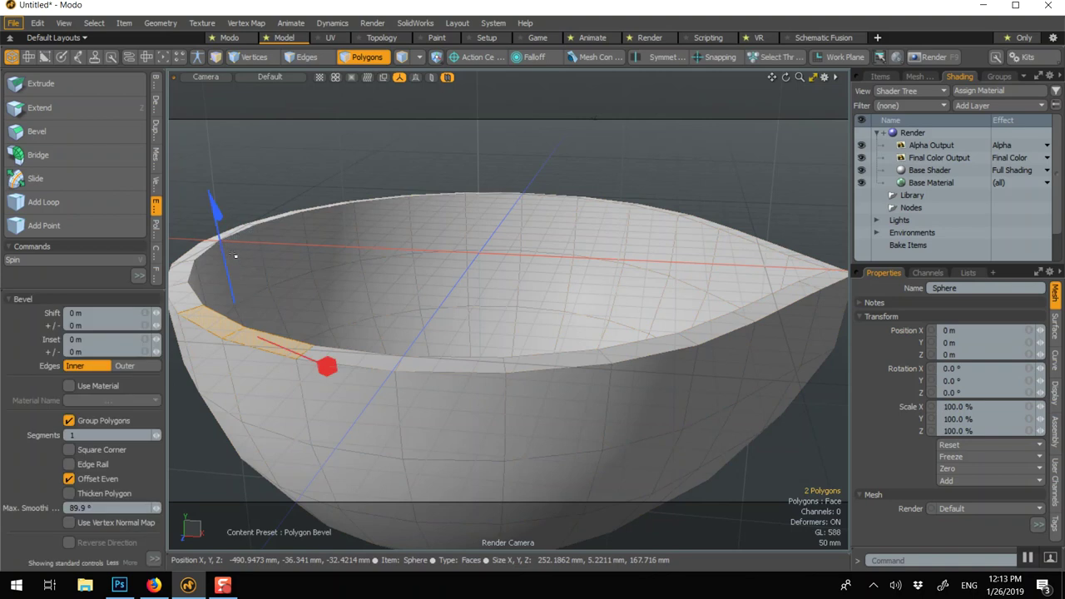
pyautogui.press('space')
pyautogui.press('l')
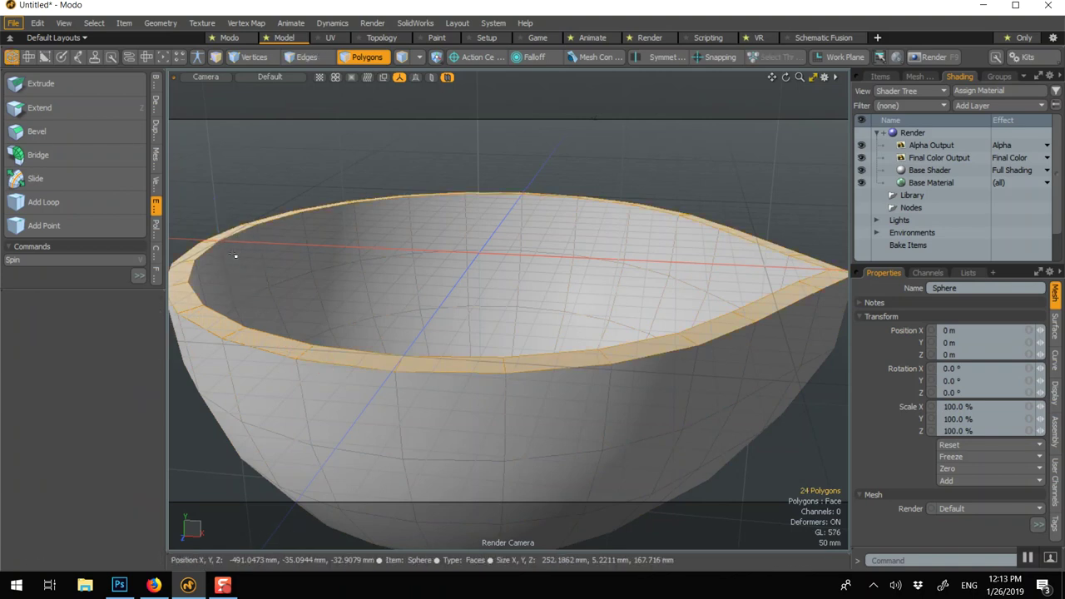
# Bevel the selected rim ring with 0 m shift and 0 m inset, and clear the selection
pyautogui.press('b')
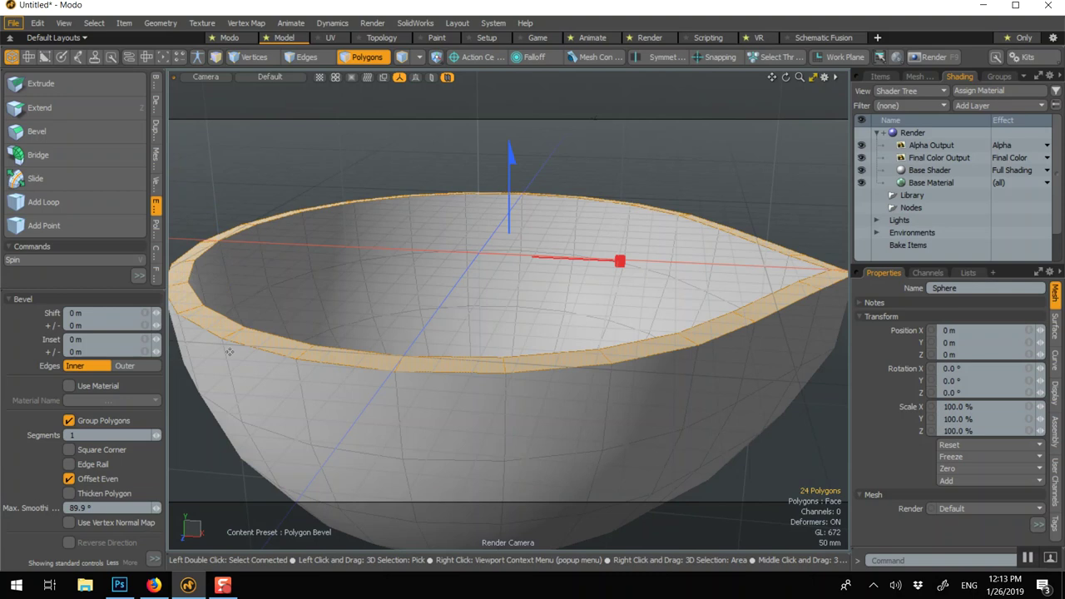
pyautogui.scroll(2, 231, 359)
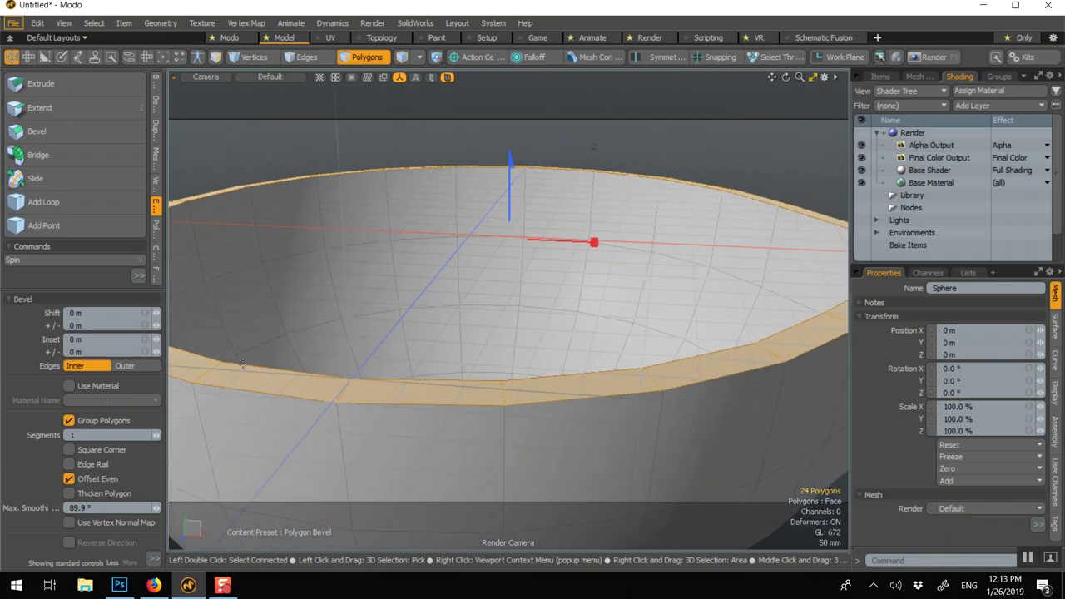
pyautogui.press('space')
pyautogui.click(358, 148)
pyautogui.scroll(-3, 391, 194)
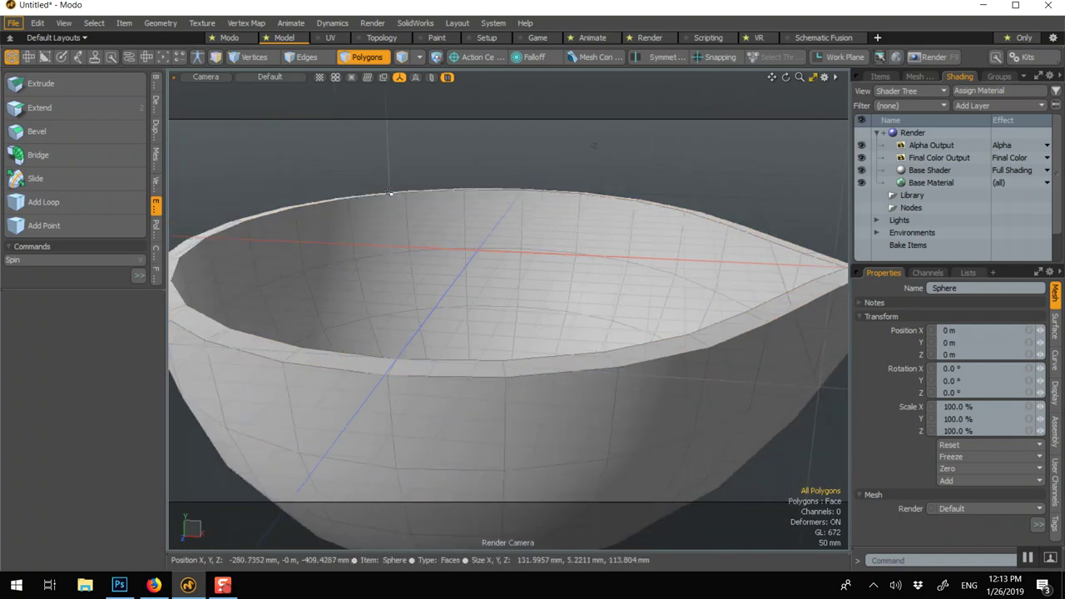
# Toggle the bevelled bowl between subdivision and plain faces to examine how its rim smooths
pyautogui.press('Tab')
pyautogui.press('Tab')
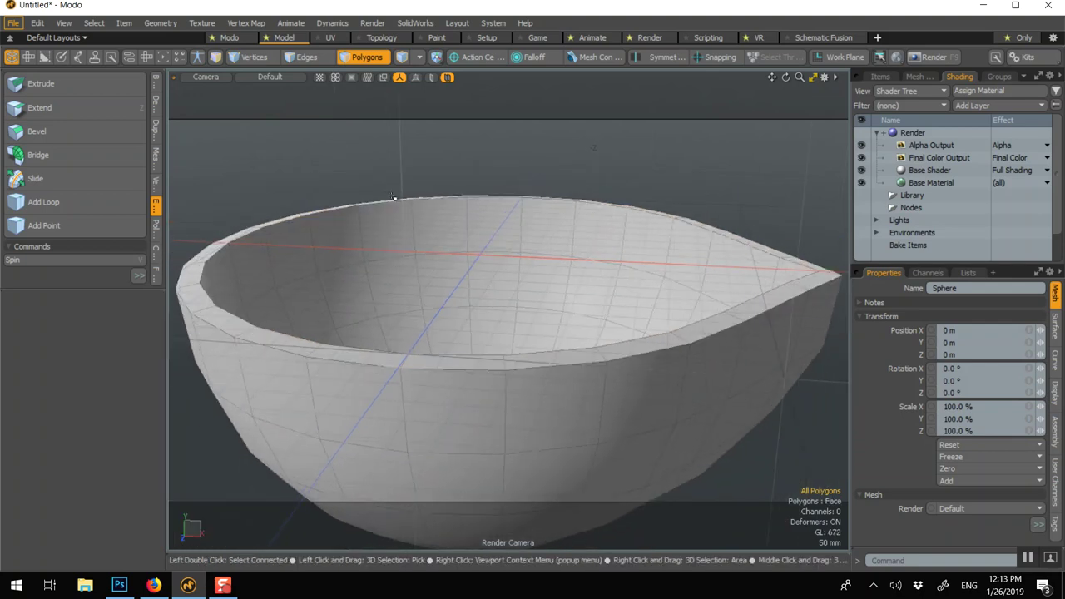
pyautogui.press('Tab')
pyautogui.press('Tab')
pyautogui.scroll(2, 395, 200)
# Undo the rim bevel, going back to the selected ring of rim polygons
pyautogui.hotkey('ctrl', 'z')
pyautogui.hotkey('ctrl', 'z')
pyautogui.hotkey('ctrl', 'z')
pyautogui.hotkey('ctrl', 'z')
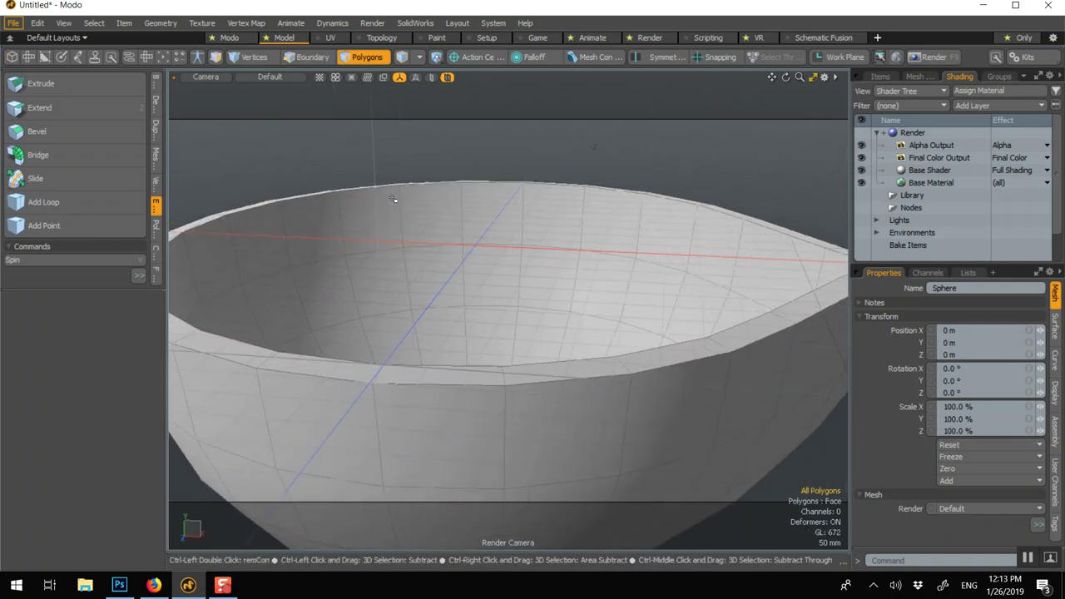
pyautogui.hotkey('ctrl', 'z')
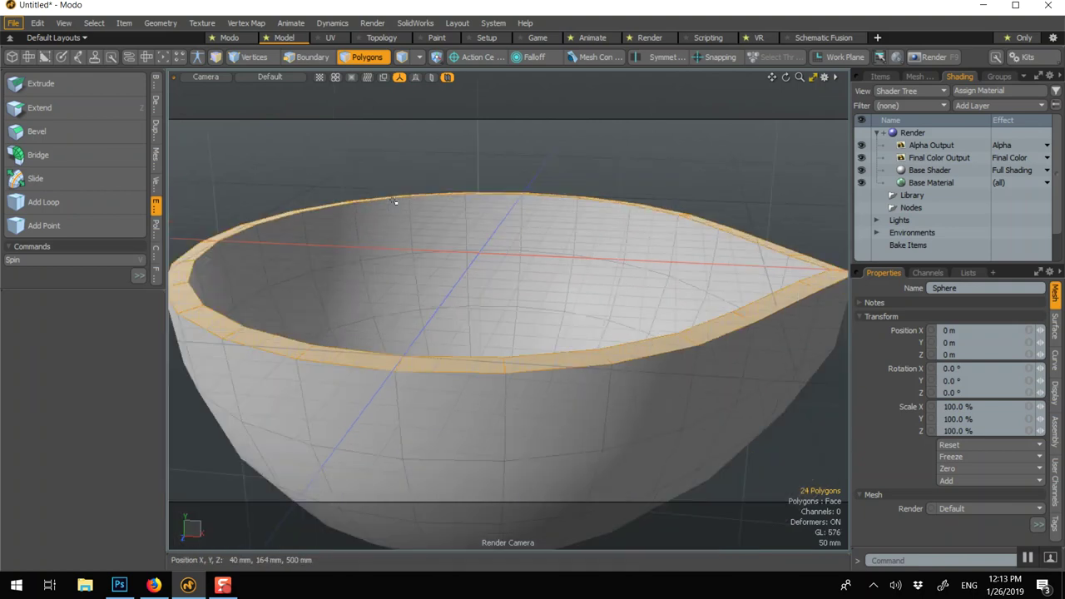
# Clear the polygon selection and compare the unbevelled bowl in subdivision and plain face display
pyautogui.click(268, 174)
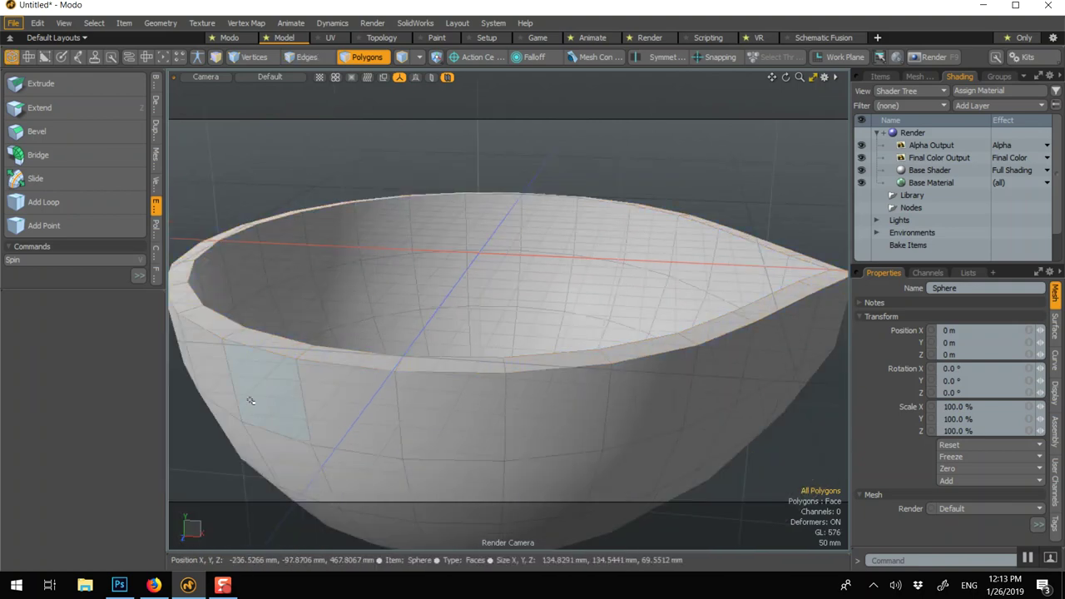
pyautogui.press('Tab')
pyautogui.press('Tab')
pyautogui.scroll(3, 204, 214)
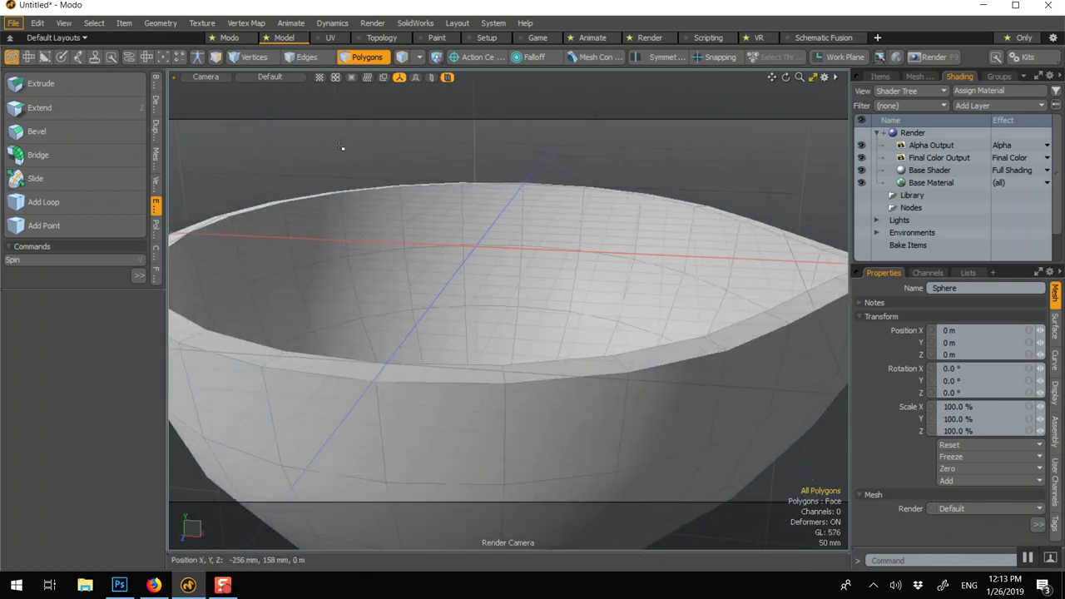
# Try adding an edge loop at 100% on the bowl's rim, and undo it
pyautogui.click(102, 201)
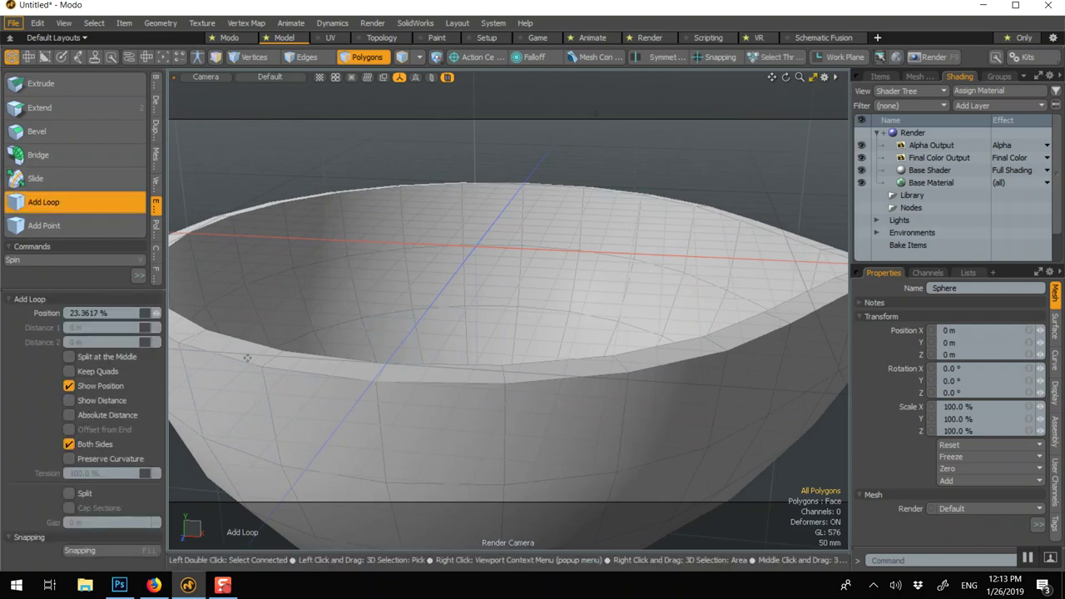
pyautogui.scroll(4, 306, 391)
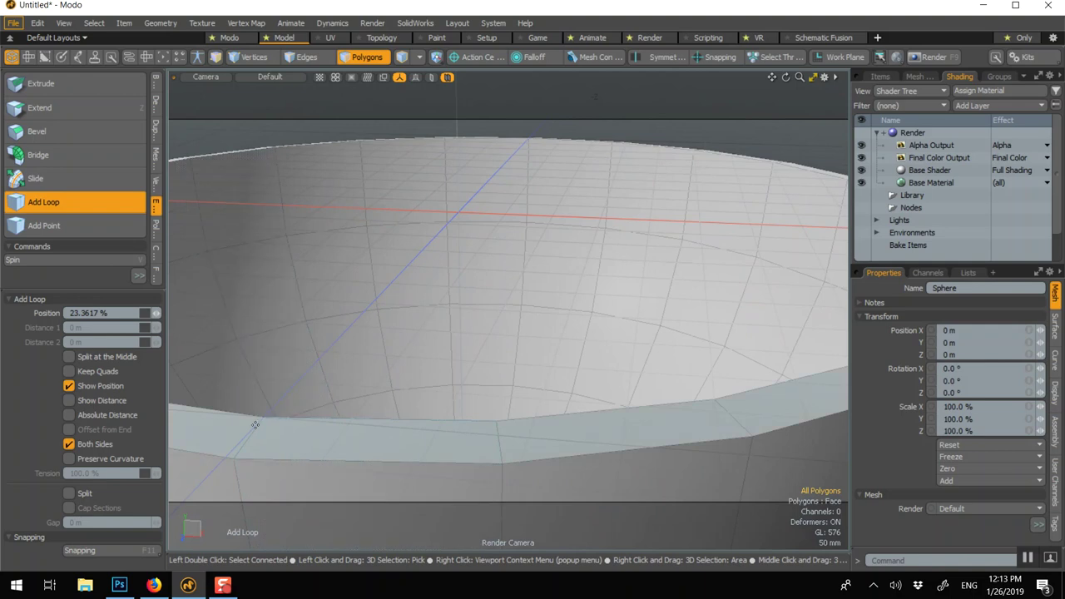
pyautogui.moveTo(256, 425); pyautogui.dragTo(345, 305)
pyautogui.moveTo(247, 444)
pyautogui.mouseDown()
pyautogui.moveTo(359, 285)
pyautogui.moveTo(252, 434)
pyautogui.mouseUp()
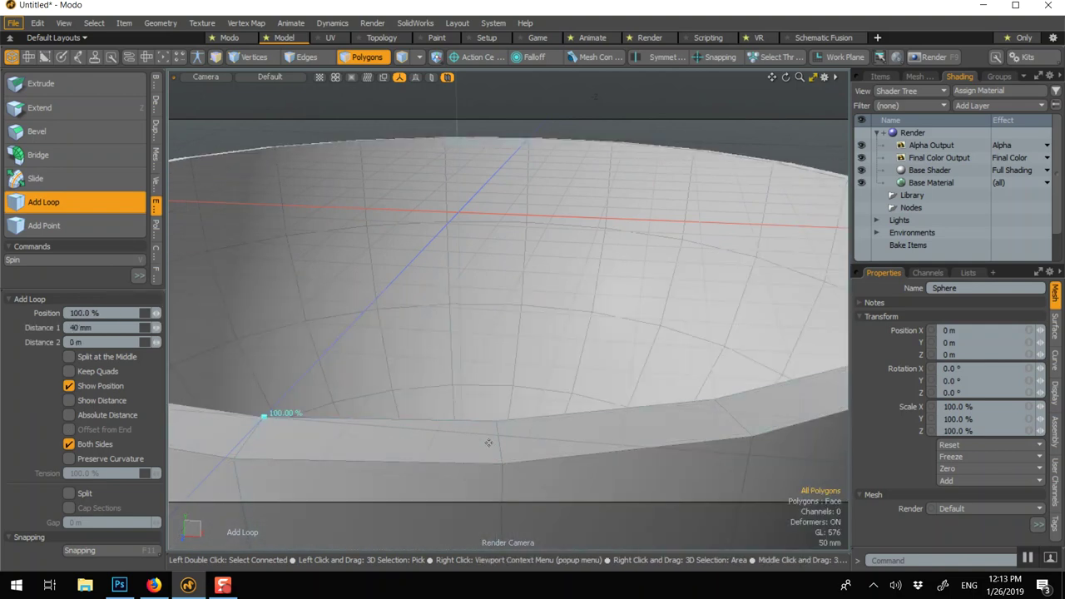
pyautogui.hotkey('ctrl', 'z')
pyautogui.hotkey('ctrl', 'z')
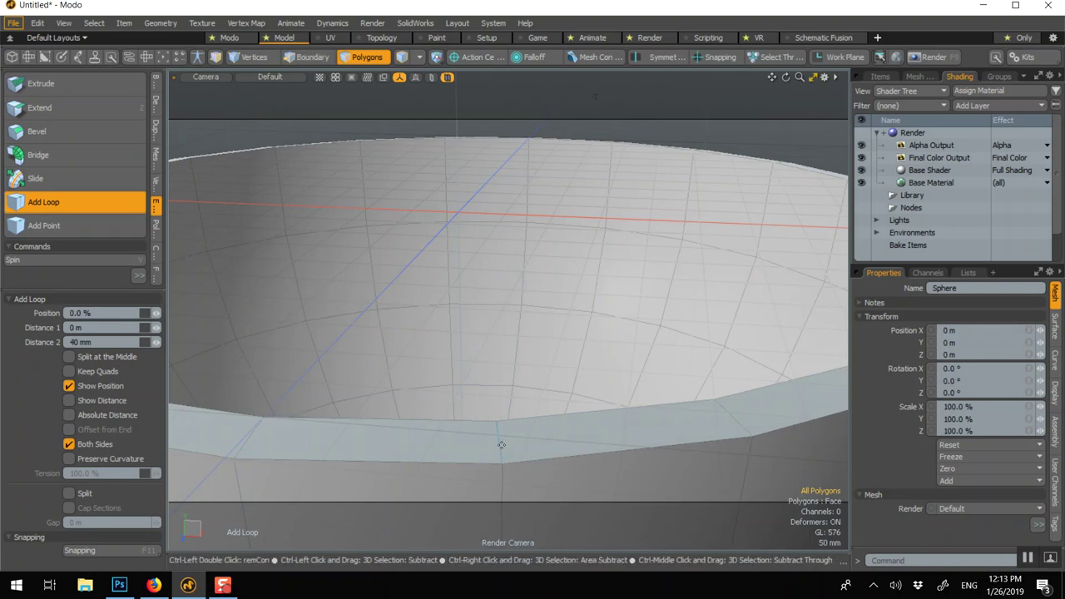
# Try adding edge loops at about 11% on both sides of the bowl's rim face, and undo them
pyautogui.scroll(-3, 501, 445)
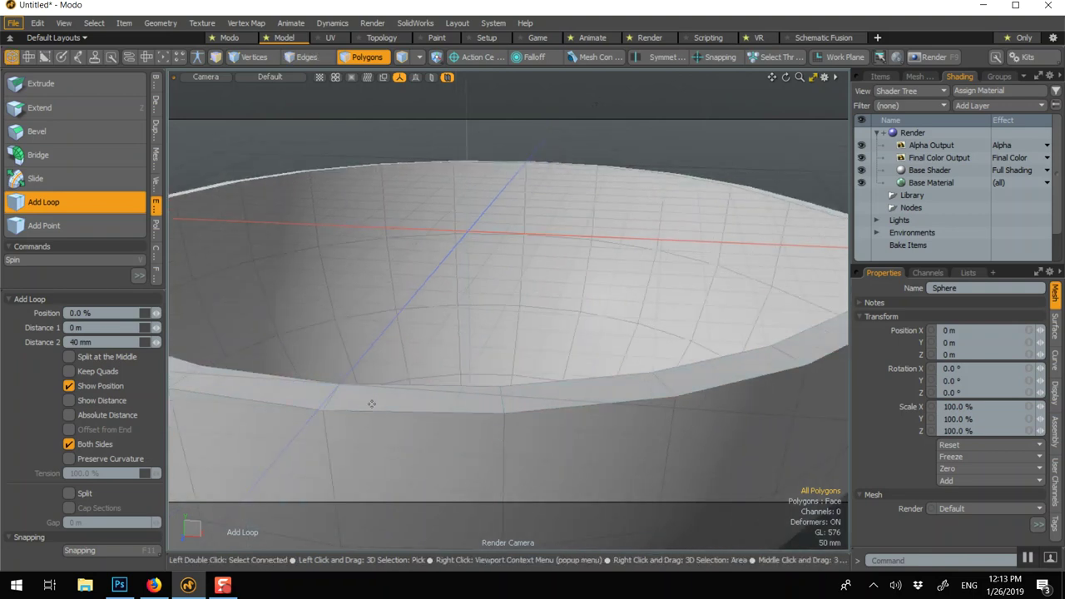
pyautogui.keyDown('alt'); pyautogui.moveTo(355, 401); pyautogui.dragTo(382, 268); pyautogui.keyUp('alt')
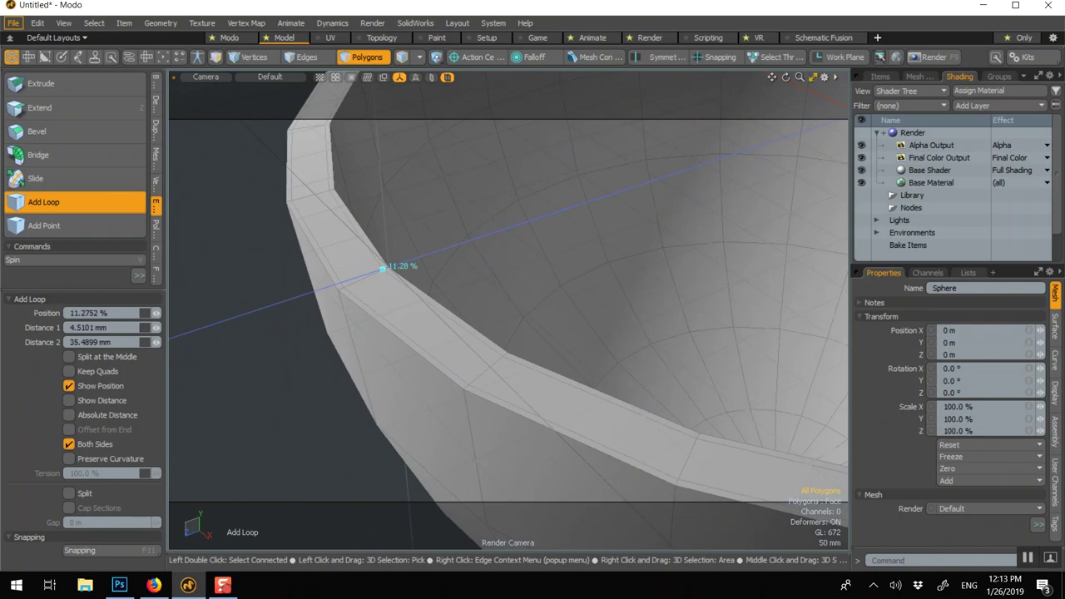
pyautogui.hotkey('ctrl', 'z')
pyautogui.scroll(-5, 410, 288)
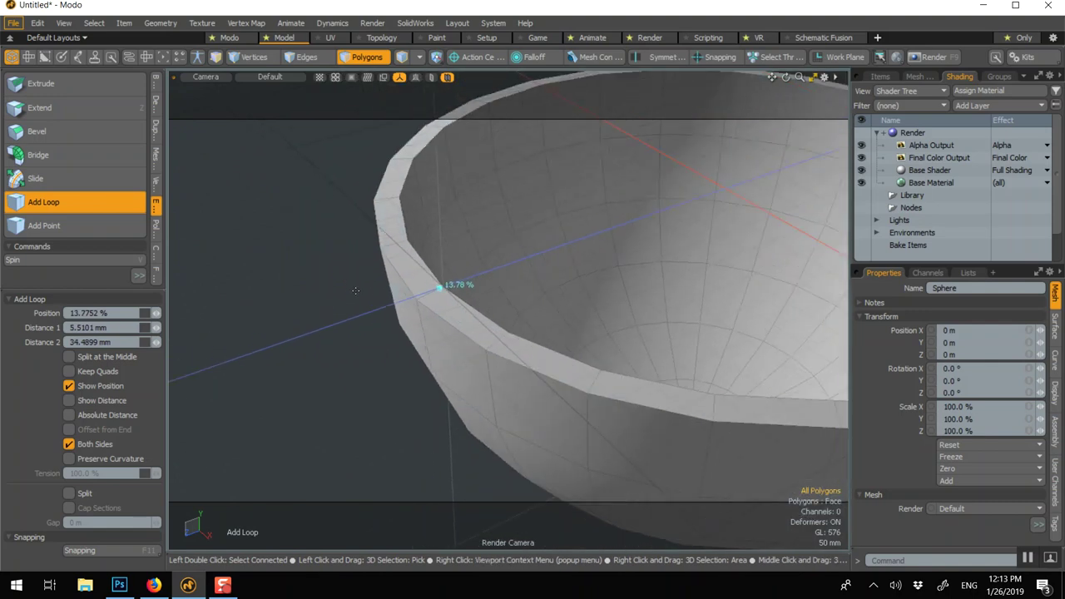
# Add edge loops along both sides of the rim's top face at about 83% and close the Add Loop tool
pyautogui.click(420, 301)
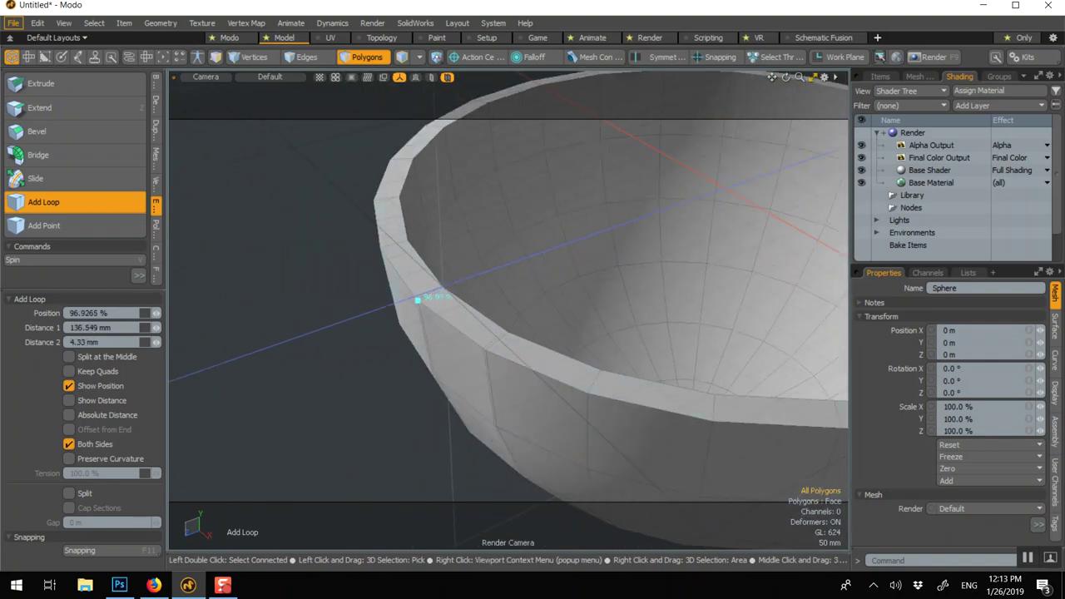
pyautogui.moveTo(419, 300); pyautogui.dragTo(418, 297)
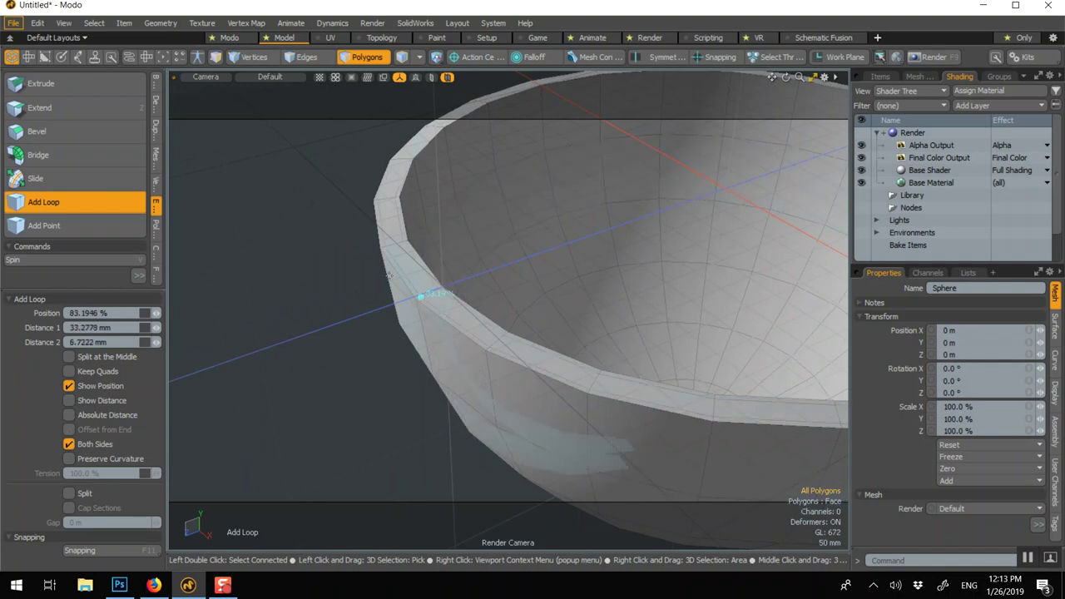
pyautogui.press('q')
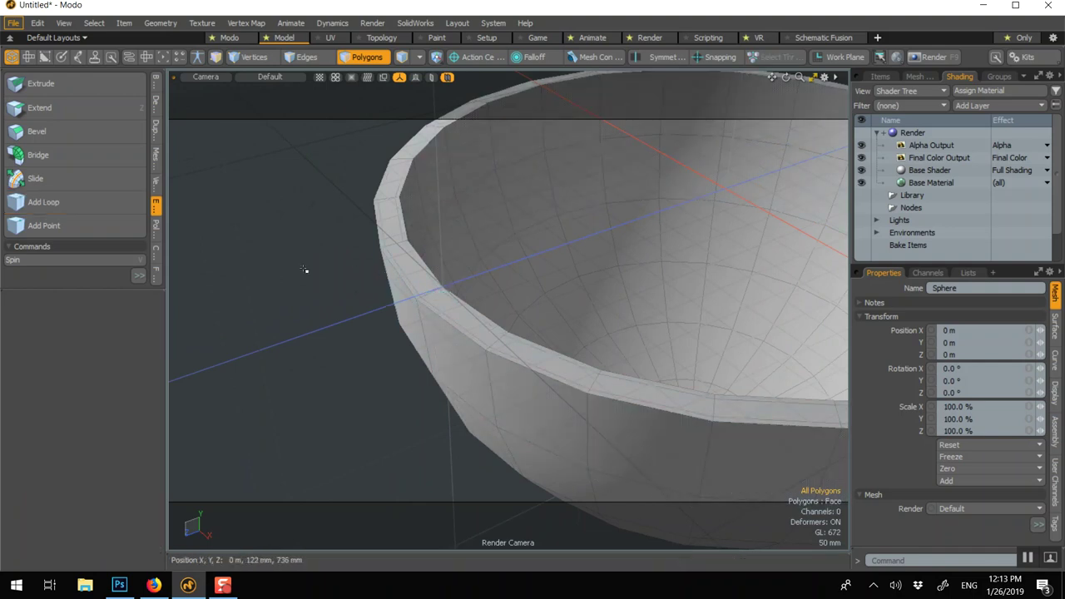
# Examine the rim with its supporting loops in subdivision display, and return to plain faces
pyautogui.press('Tab')
pyautogui.scroll(-1, 424, 302)
pyautogui.scroll(5, 438, 316)
pyautogui.scroll(-4, 416, 333)
pyautogui.keyDown('alt'); pyautogui.moveTo(495, 502); pyautogui.dragTo(518, 407); pyautogui.keyUp('alt')
pyautogui.press('Tab')
# Select the central disc of polygons under the bowl and bevel it with an 84 mm shift and 12 mm inset
pyautogui.keyDown('alt'); pyautogui.moveTo(518, 457); pyautogui.dragTo(516, 292); pyautogui.keyUp('alt')
pyautogui.keyDown('alt'); pyautogui.keyDown('shift'); pyautogui.moveTo(489, 403); pyautogui.dragTo(504, 283); pyautogui.keyUp('shift'); pyautogui.keyUp('alt')
pyautogui.moveTo(496, 335)
pyautogui.mouseDown()
pyautogui.moveTo(562, 319)
pyautogui.moveTo(487, 385)
pyautogui.moveTo(487, 325)
pyautogui.moveTo(475, 317)
pyautogui.moveTo(494, 322)
pyautogui.mouseUp()
pyautogui.press('b')
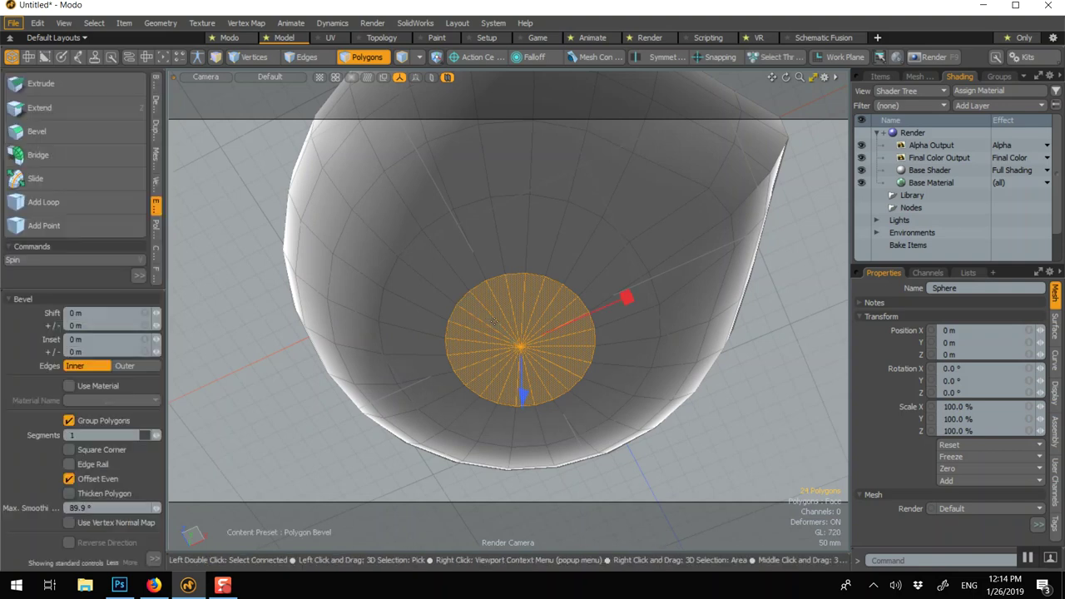
pyautogui.keyDown('alt'); pyautogui.moveTo(477, 273); pyautogui.dragTo(524, 470); pyautogui.keyUp('alt')
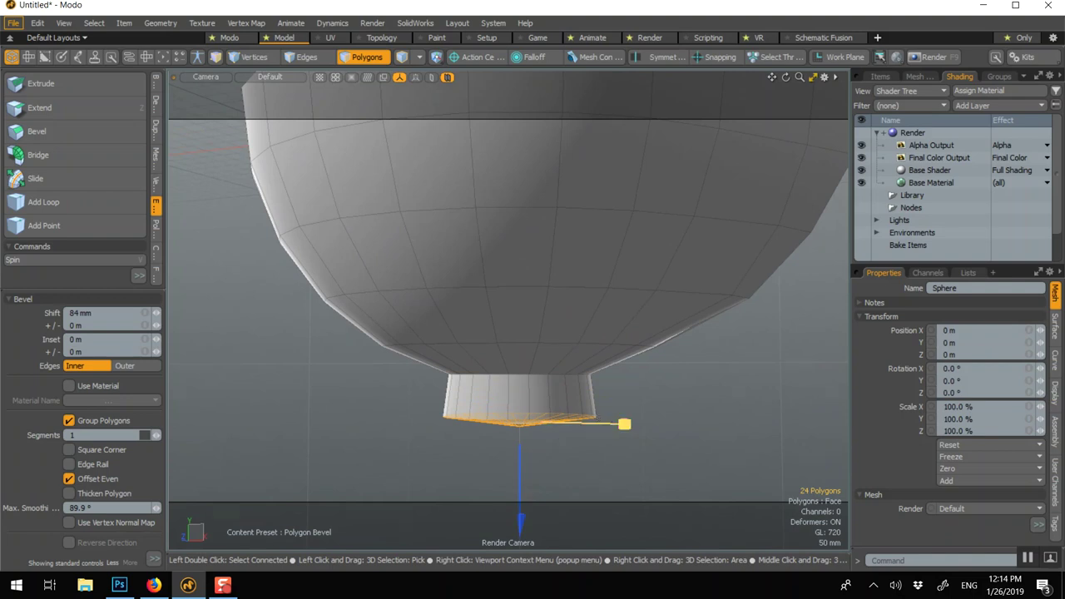
pyautogui.moveTo(623, 424); pyautogui.dragTo(623, 425)
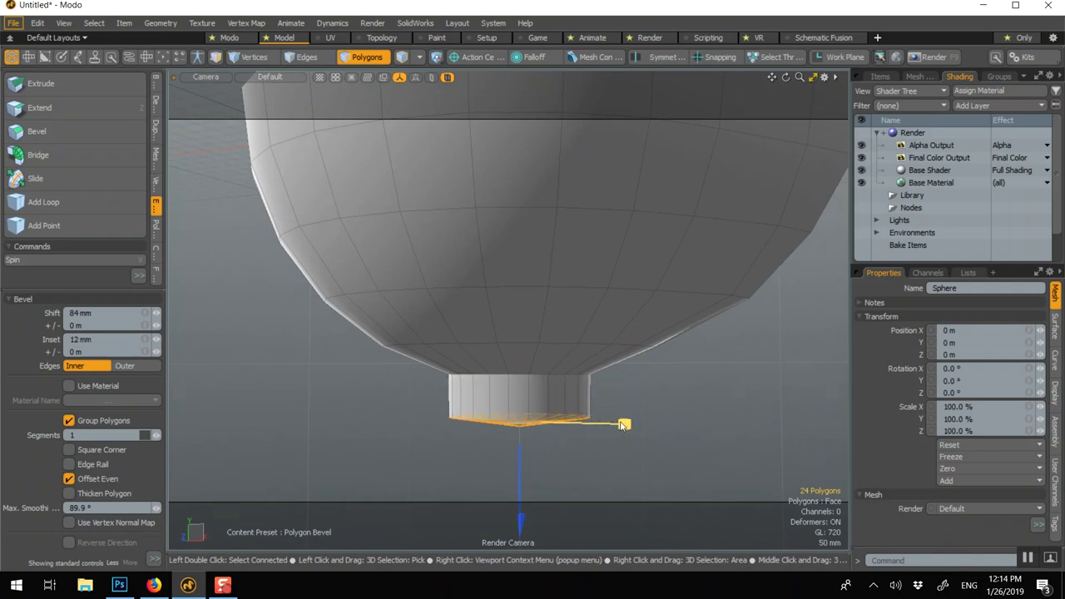
# Flatten the selected underside of the foot by scaling it to 0% in Y
pyautogui.press('y')
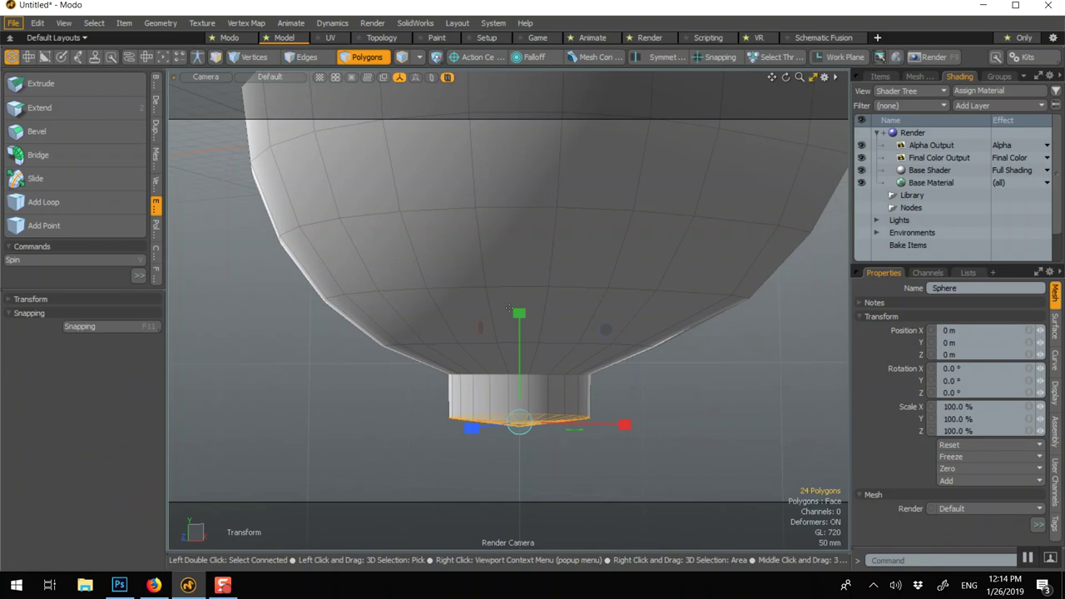
pyautogui.click(33, 299)
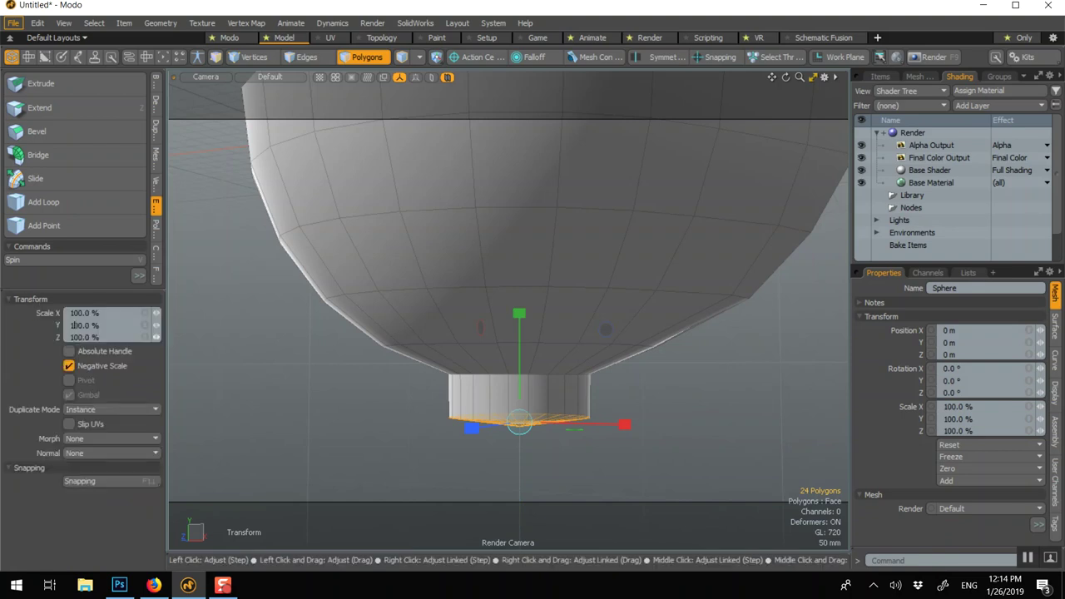
pyautogui.write('0')
pyautogui.press('Return')
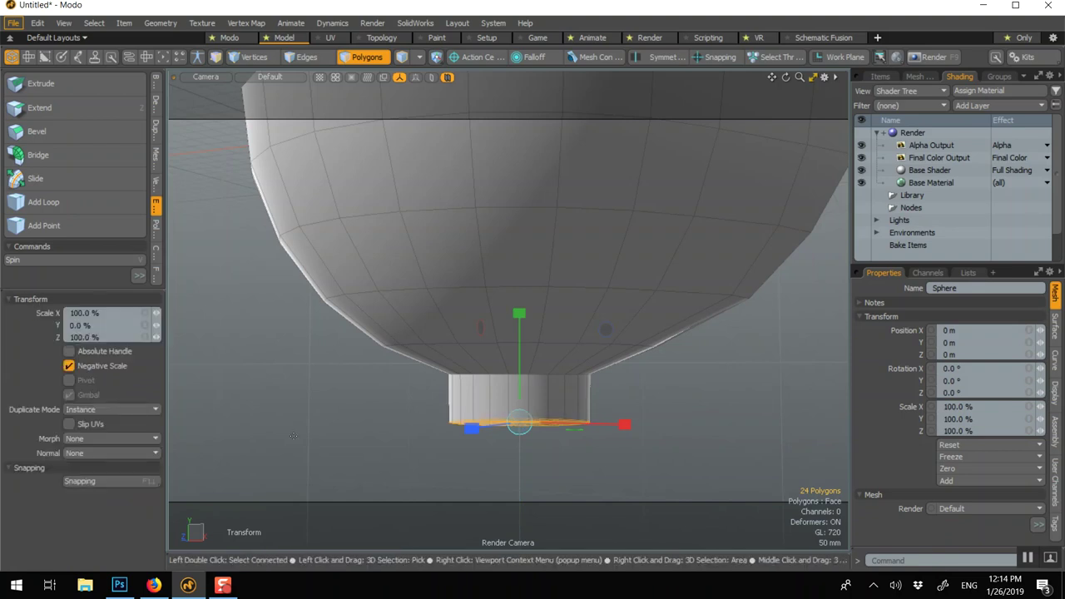
pyautogui.press('space')
# Bevel the foot's flat underside downward 18 mm with an inward taper
pyautogui.keyDown('alt'); pyautogui.moveTo(349, 452); pyautogui.dragTo(354, 410); pyautogui.keyUp('alt')
pyautogui.press('b')
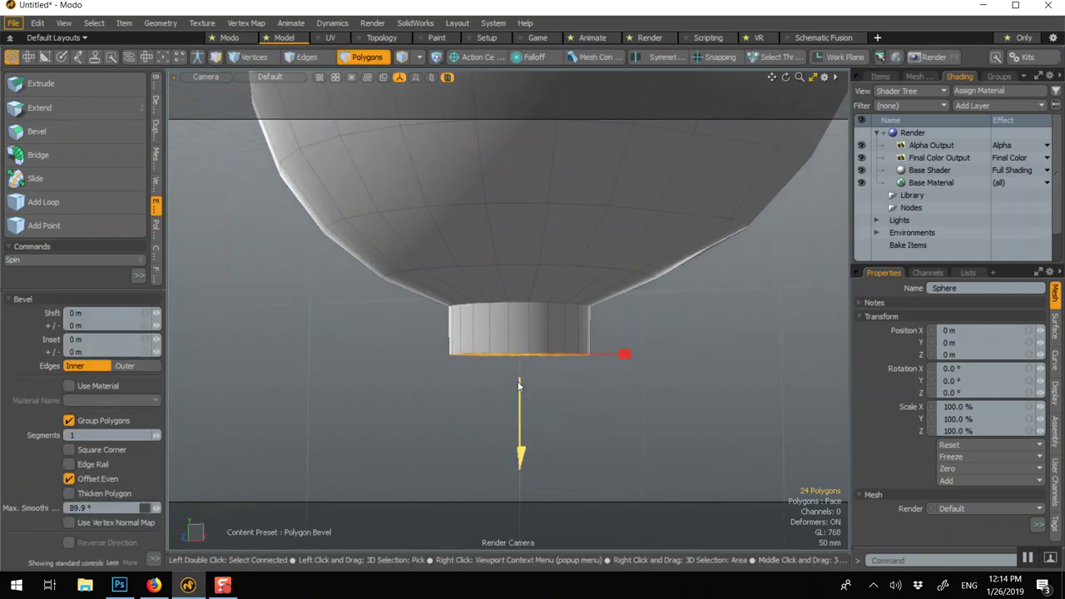
pyautogui.moveTo(518, 384); pyautogui.dragTo(519, 393)
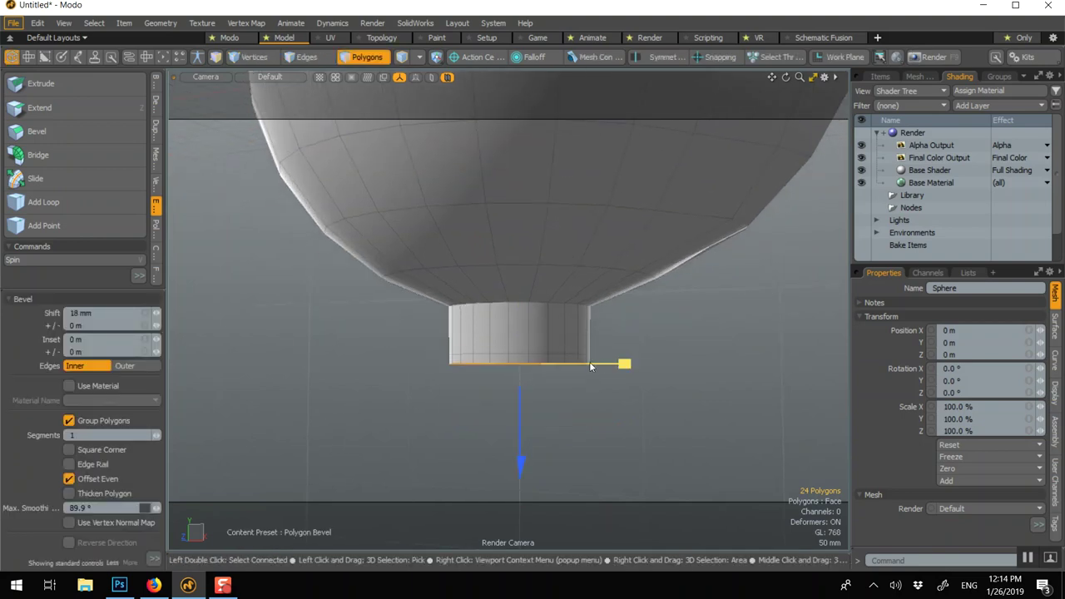
pyautogui.moveTo(624, 364); pyautogui.dragTo(622, 364)
pyautogui.keyDown('shift'); pyautogui.click(547, 430); pyautogui.keyUp('shift')
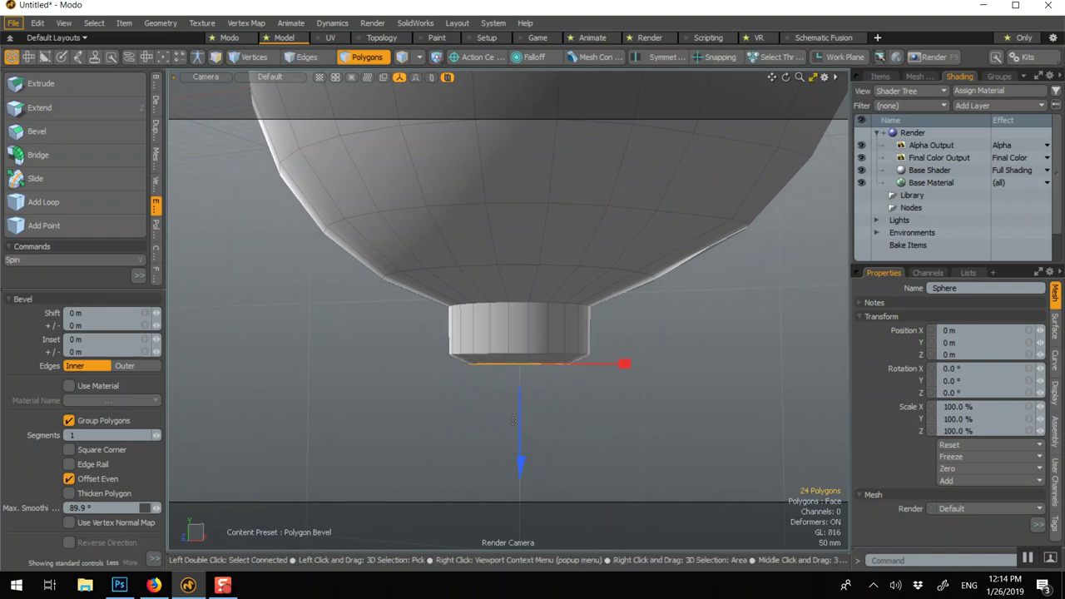
# Bevel the tapered face straight down about 16 mm as a narrow neck, and flare it outward with about -36 mm inset
pyautogui.moveTo(522, 426); pyautogui.dragTo(521, 435)
pyautogui.keyDown('shift'); pyautogui.click(589, 408); pyautogui.keyUp('shift')
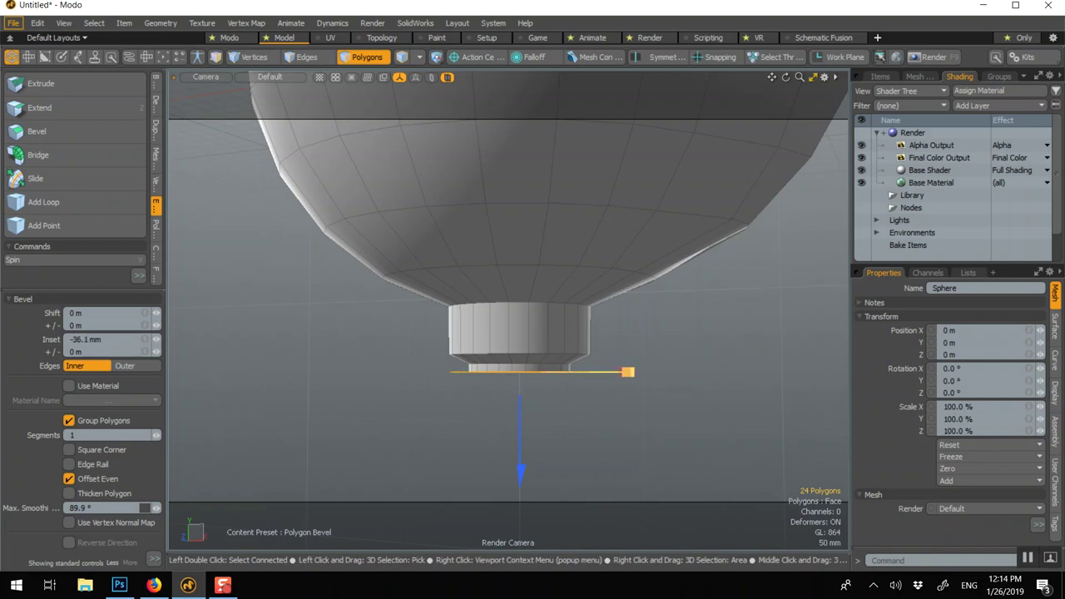
pyautogui.hotkey('ctrl', 'z')
# Extend the flared face down 76 mm as the foot's base, clear the selection and display the bowl subdivided
pyautogui.moveTo(520, 429); pyautogui.dragTo(520, 469)
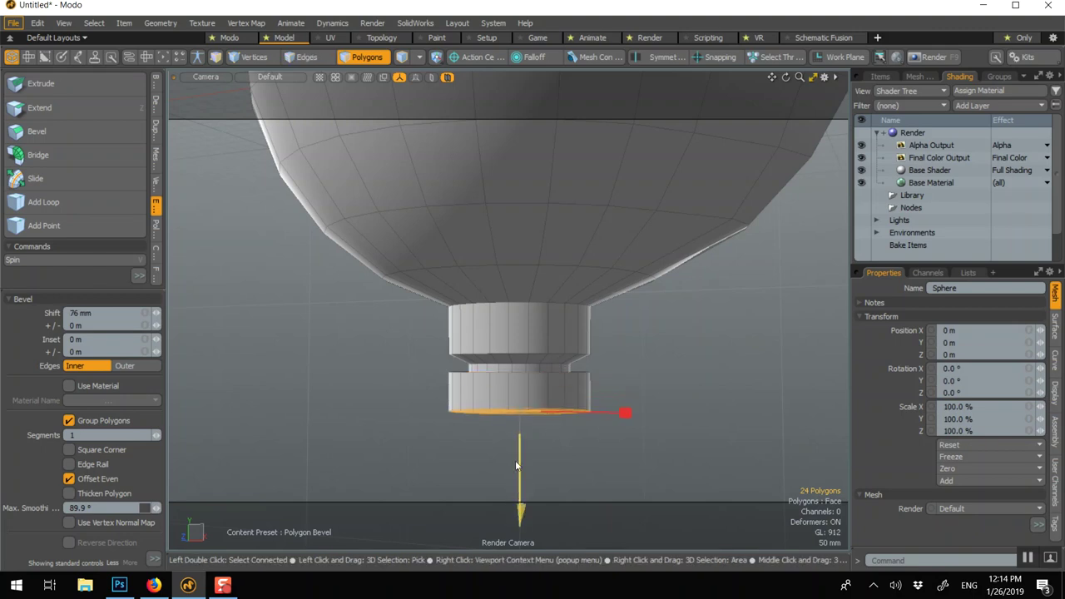
pyautogui.hotkey('ctrl', 'z')
pyautogui.hotkey('ctrl', 'z')
pyautogui.press('space')
pyautogui.click(679, 386)
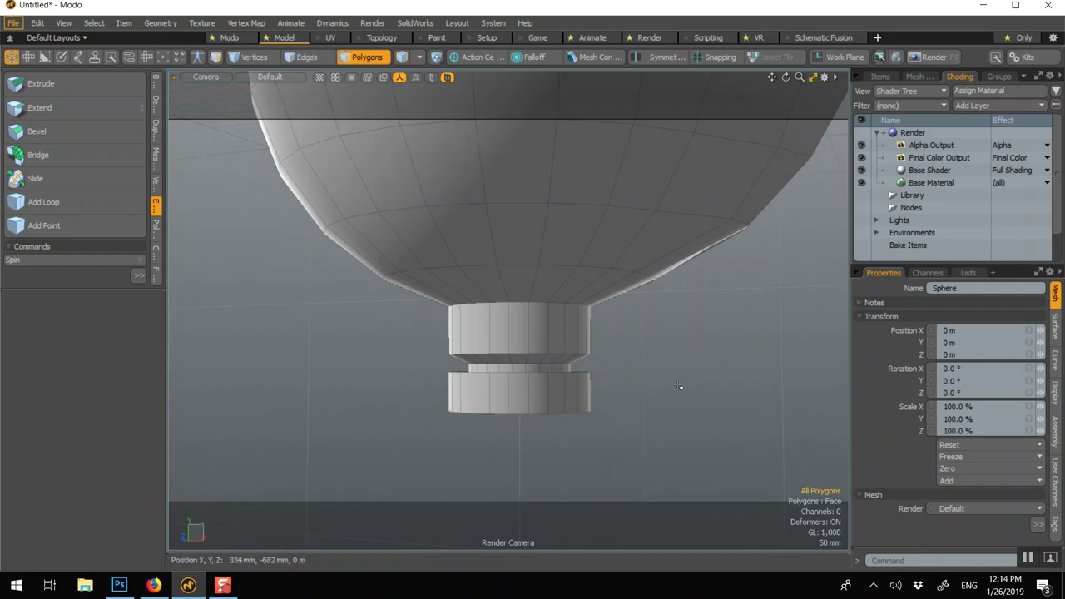
pyautogui.press('Tab')
pyautogui.scroll(2, 616, 420)
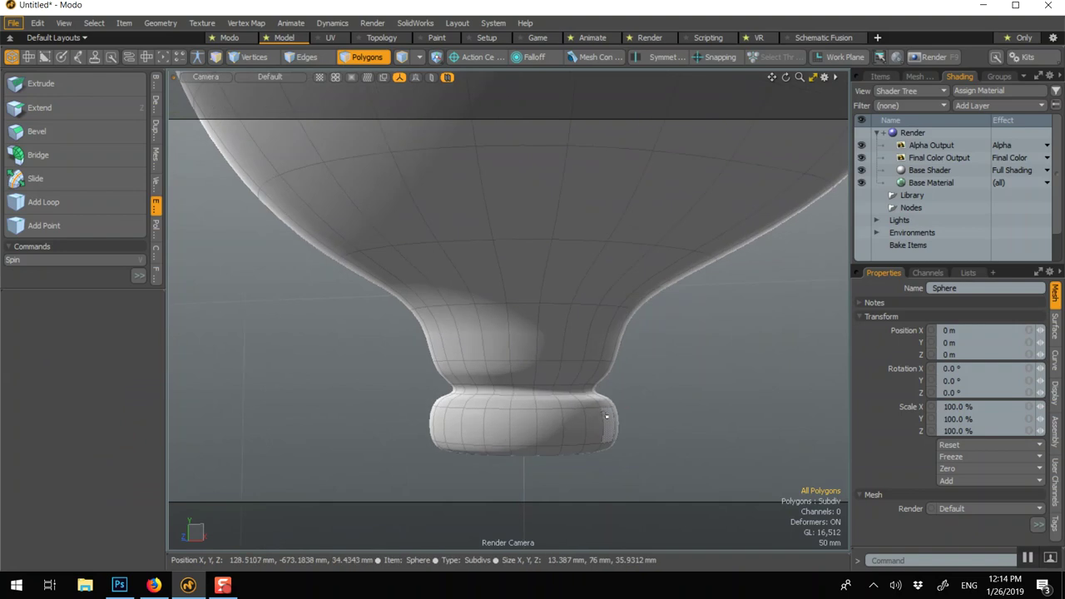
# Select the full polygon rings above and below the groove and at the base's underside, and bevel them with 0 shift and inset
pyautogui.click(504, 405)
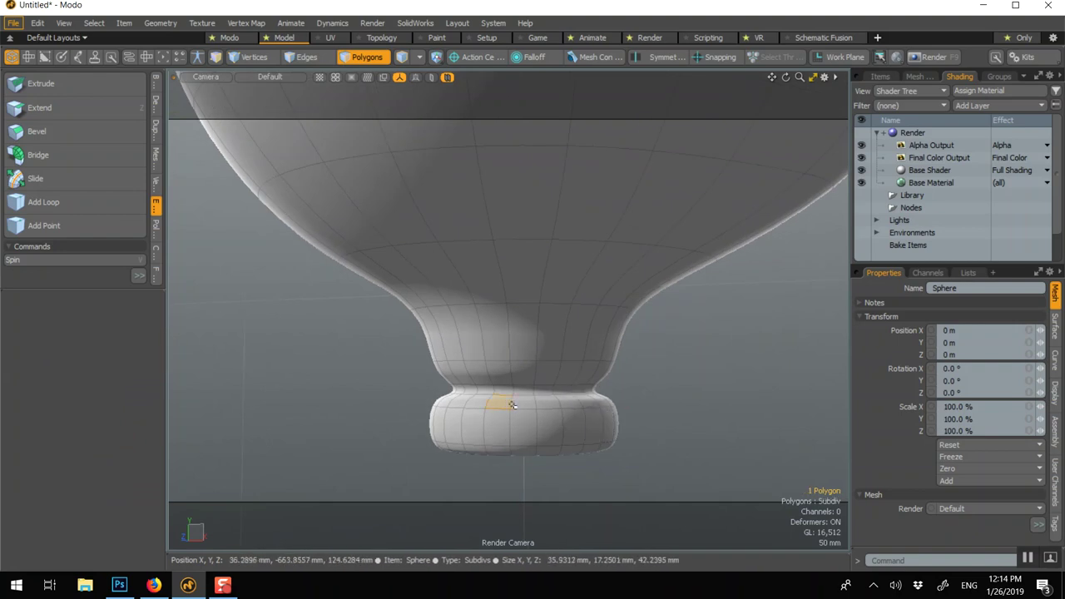
pyautogui.keyDown('shift'); pyautogui.click(520, 406); pyautogui.keyUp('shift')
pyautogui.press('Up')
pyautogui.keyDown('shift'); pyautogui.click(503, 450); pyautogui.keyUp('shift')
pyautogui.keyDown('shift'); pyautogui.click(526, 451); pyautogui.keyUp('shift')
pyautogui.keyDown('shift'); pyautogui.click(549, 450); pyautogui.keyUp('shift')
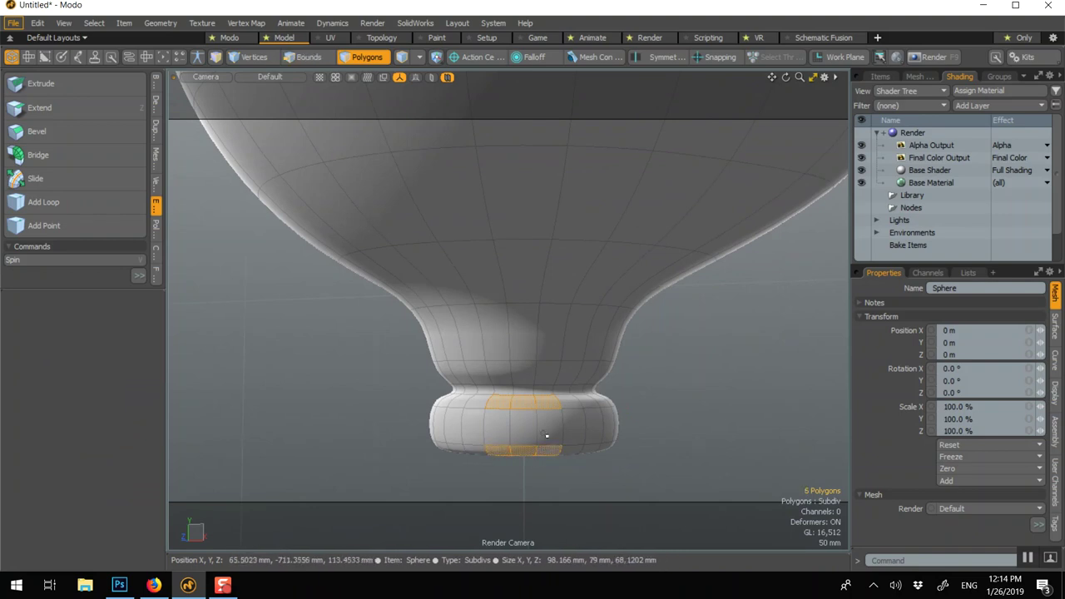
pyautogui.keyDown('shift'); pyautogui.click(499, 372); pyautogui.keyUp('shift')
pyautogui.keyDown('shift'); pyautogui.click(522, 371); pyautogui.keyUp('shift')
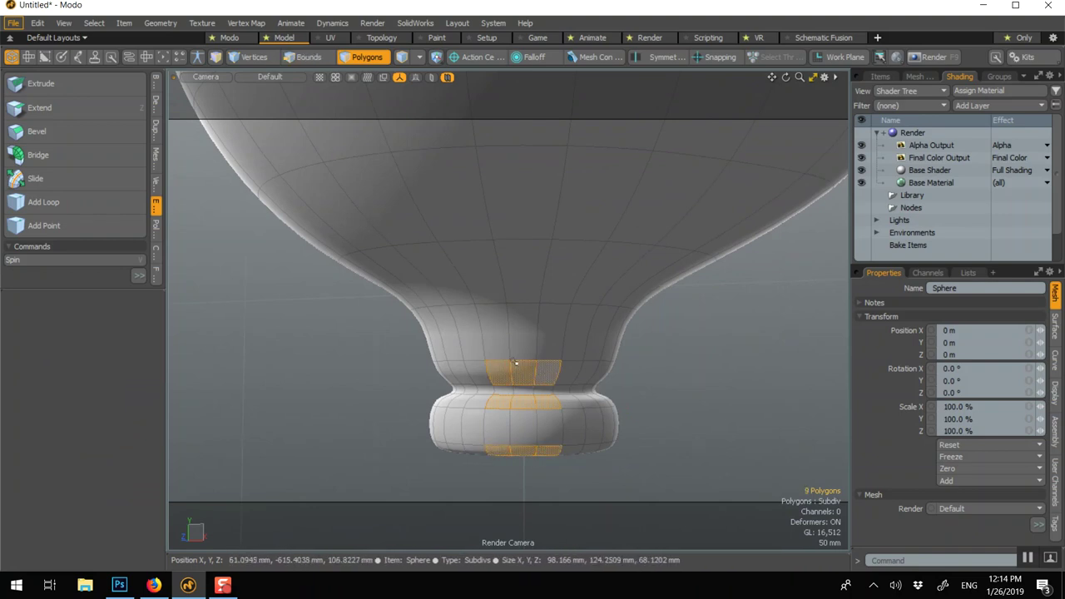
pyautogui.press('l')
pyautogui.press('b')
pyautogui.click(295, 349)
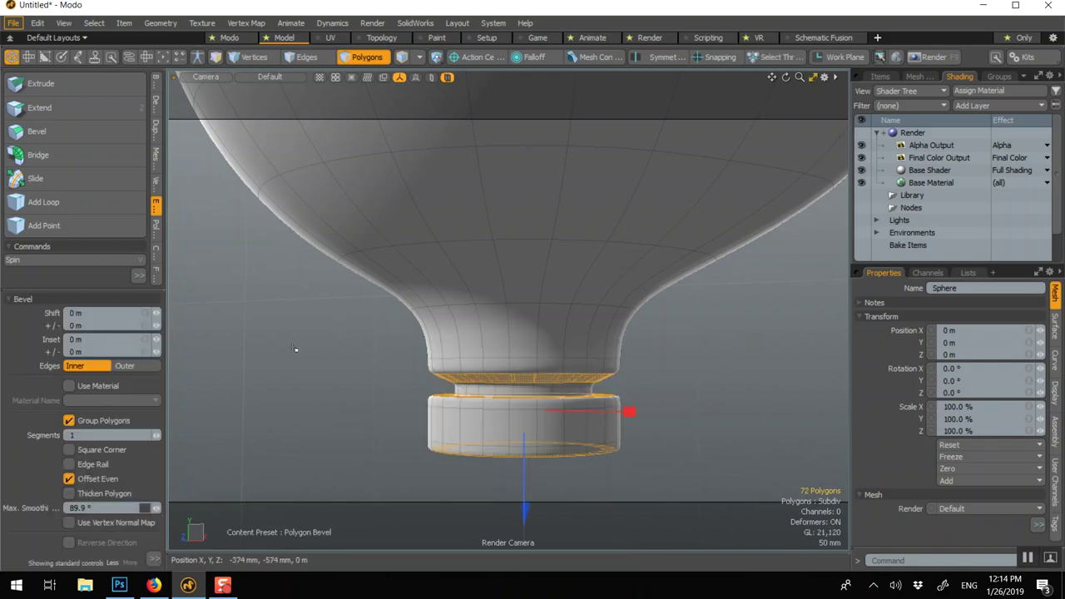
pyautogui.press('q')
pyautogui.click(296, 348)
# Try bevelling the narrow neck ring outward into a thin disc, undo it and clear the selection
pyautogui.scroll(2, 483, 485)
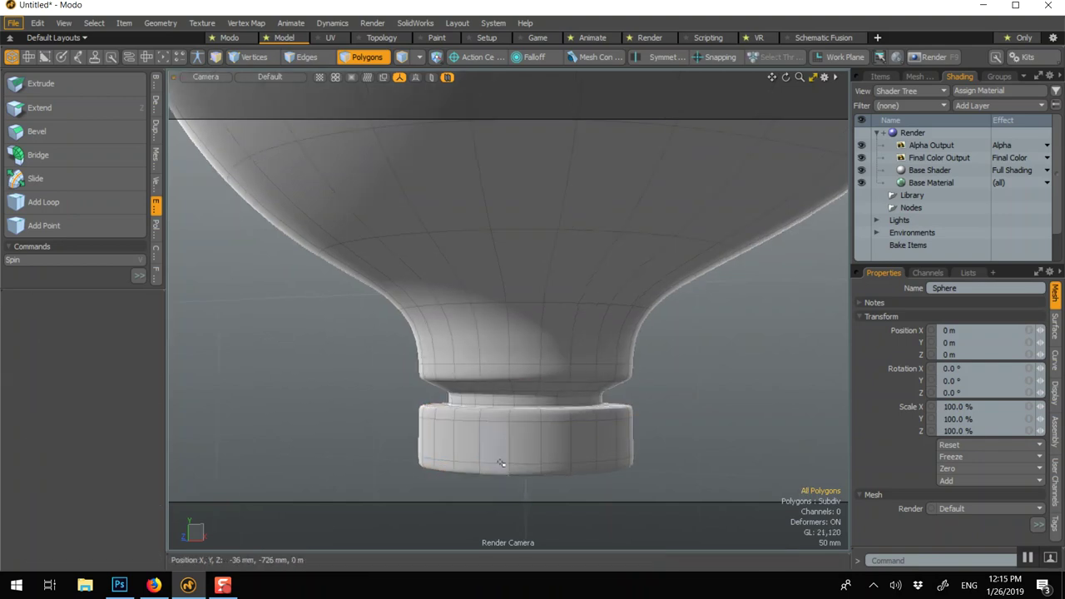
pyautogui.click(503, 402)
pyautogui.doubleClick(503, 402)
pyautogui.click(503, 401)
pyautogui.keyDown('shift'); pyautogui.click(484, 401); pyautogui.keyUp('shift')
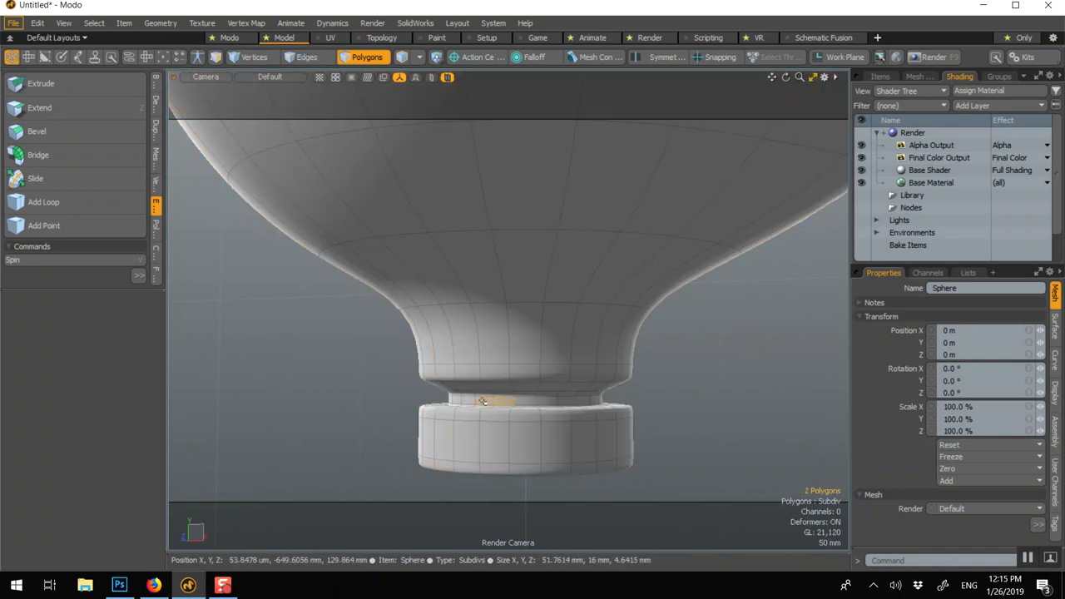
pyautogui.press('l')
pyautogui.press('b')
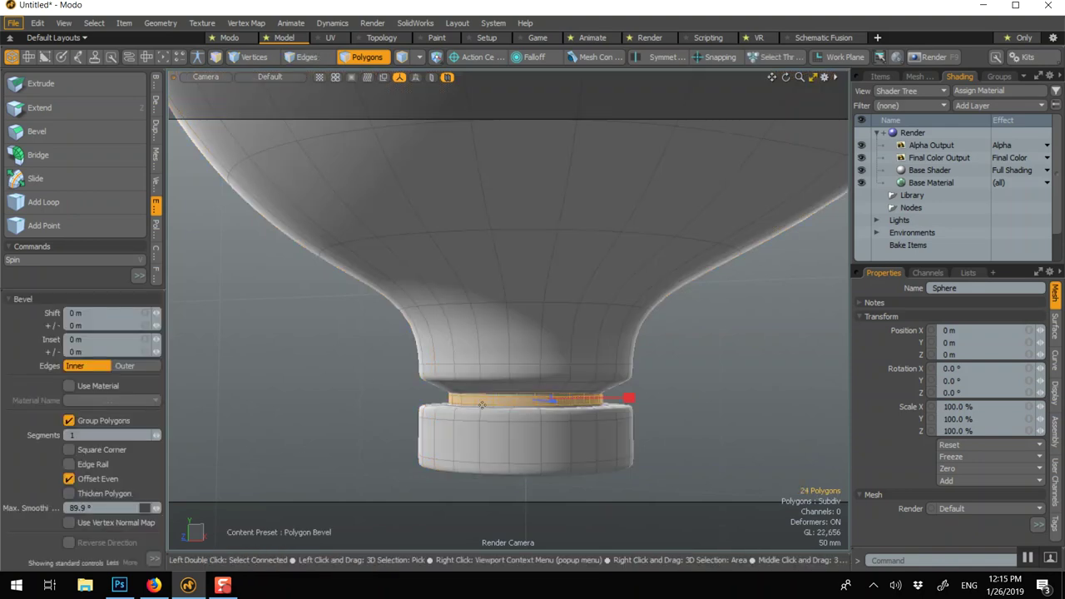
pyautogui.moveTo(542, 403); pyautogui.dragTo(563, 400)
pyautogui.press('space')
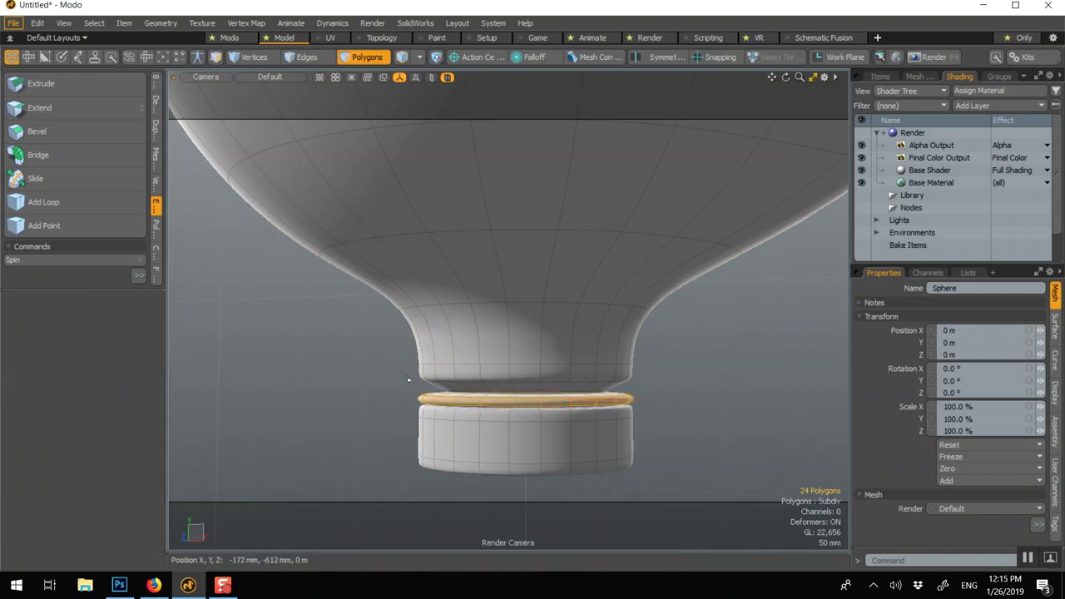
pyautogui.press('b')
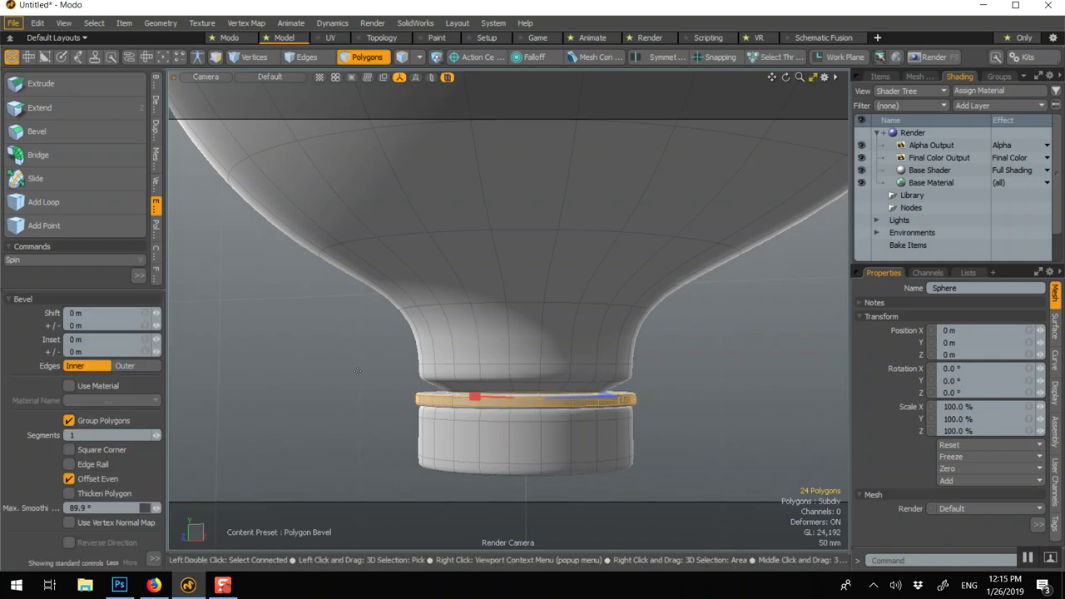
pyautogui.press('space')
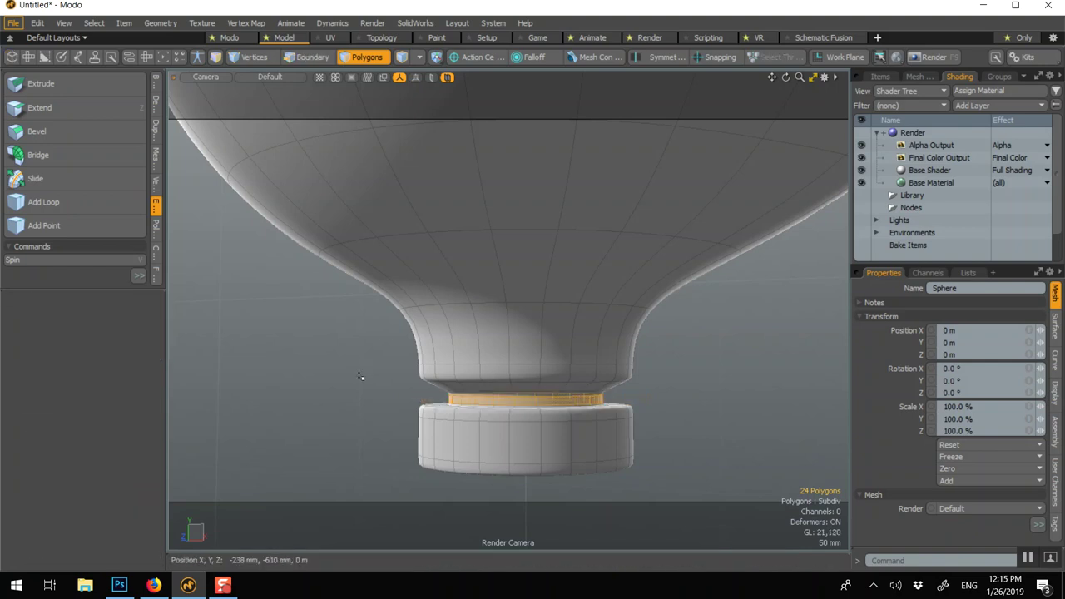
pyautogui.click(353, 363)
# Select all polygons of the foot's base and scale them to 146% in X and Z
pyautogui.scroll(-2, 378, 374)
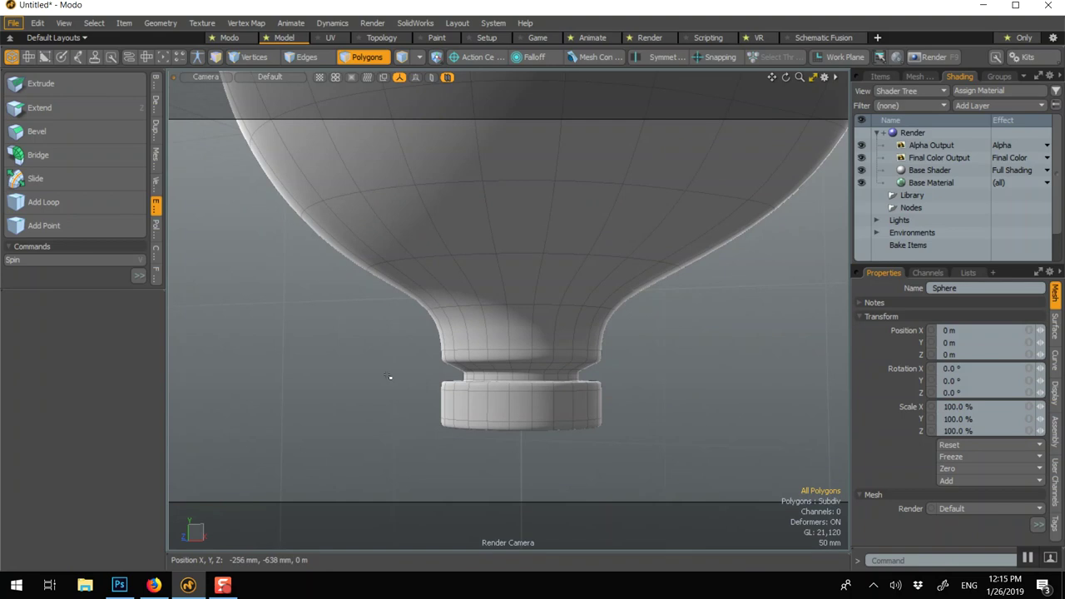
pyautogui.moveTo(391, 377); pyautogui.dragTo(639, 460)
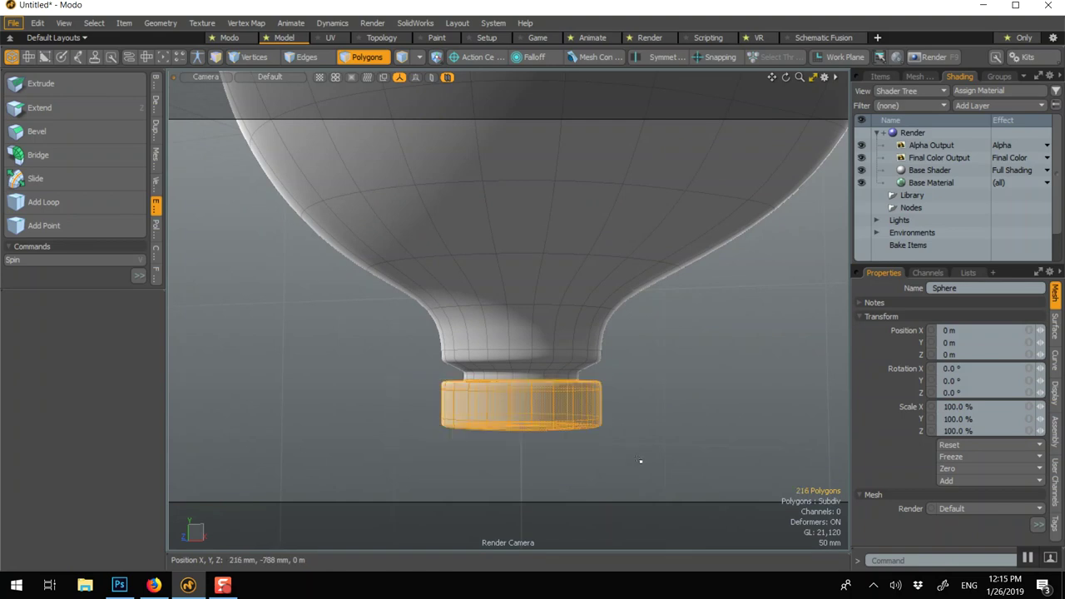
pyautogui.press('r')
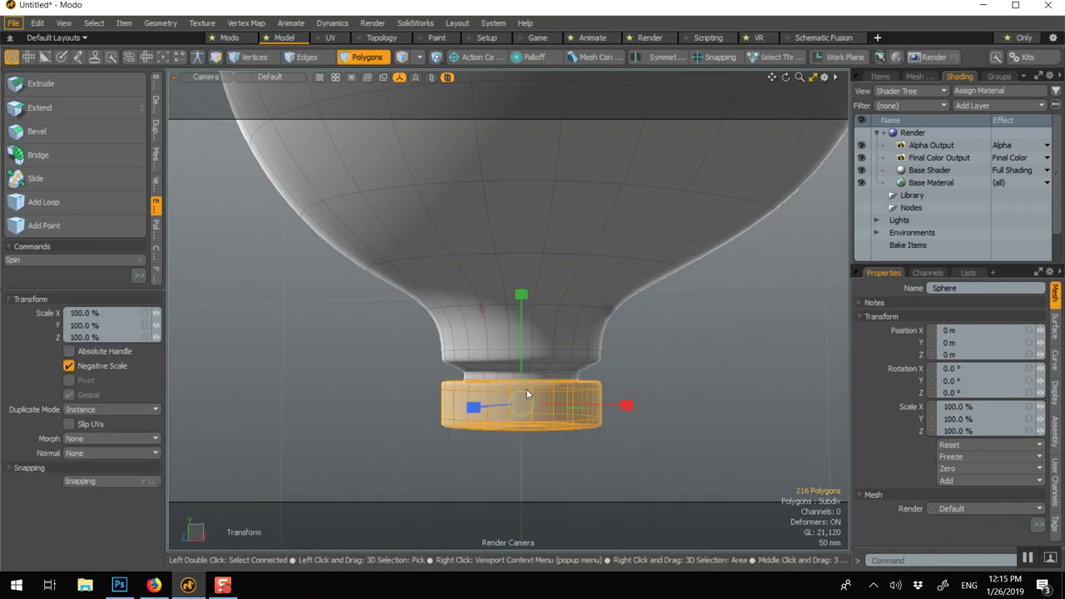
pyautogui.moveTo(576, 408); pyautogui.dragTo(628, 407)
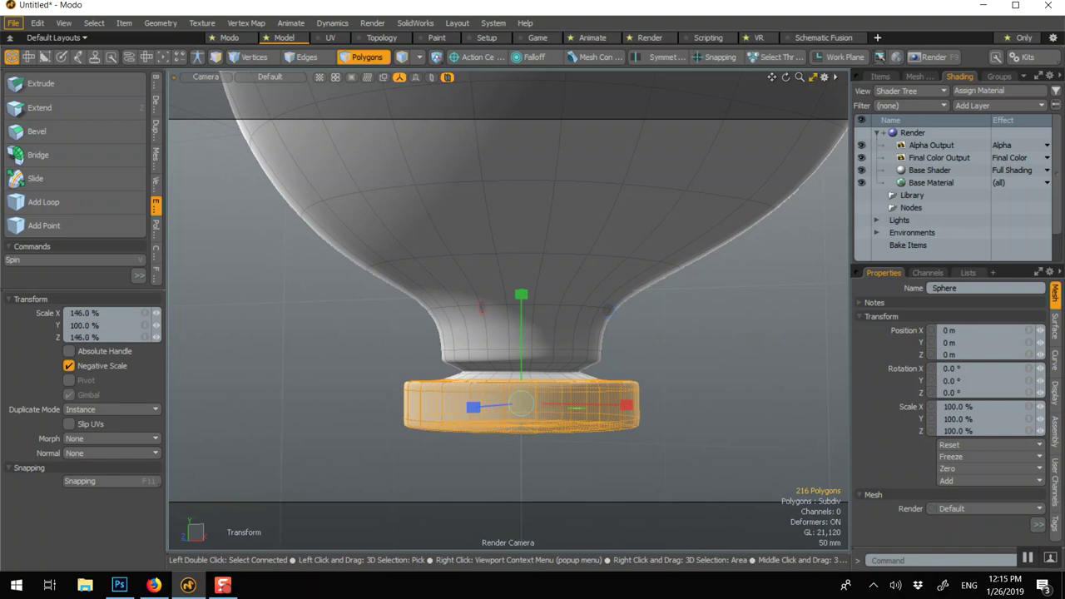
# Move the widened base down 34 mm along Y, clear the selection and view the whole bowl
pyautogui.press('w')
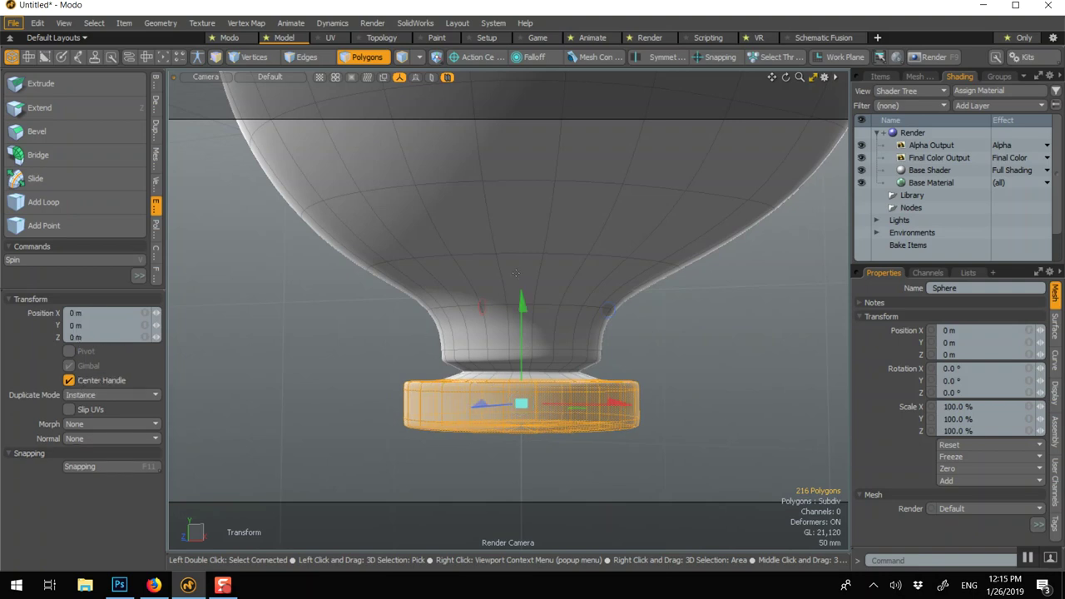
pyautogui.moveTo(521, 299); pyautogui.dragTo(521, 322)
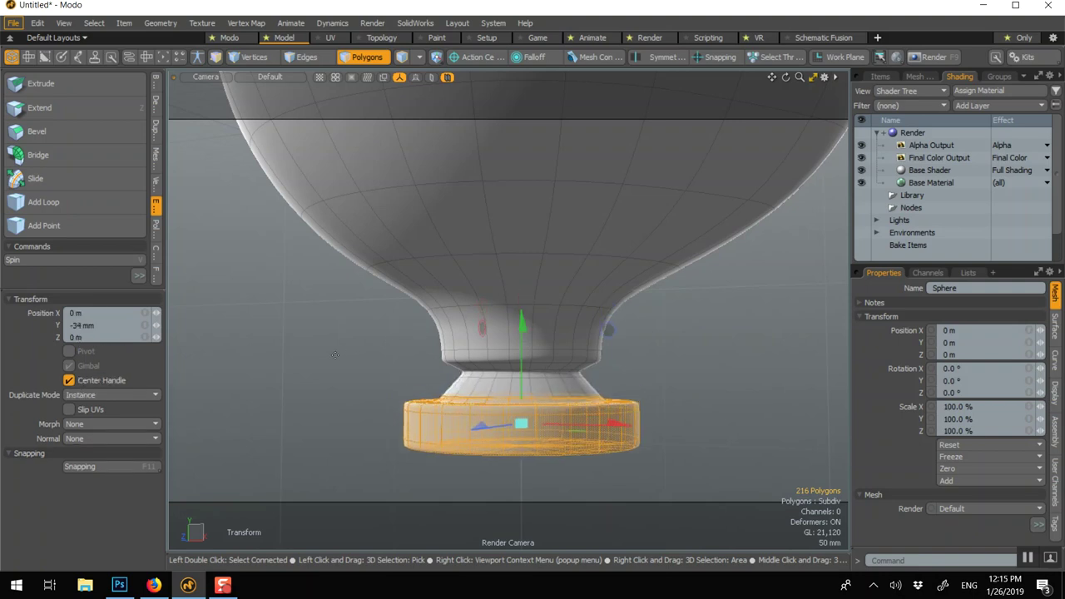
pyautogui.click(295, 364)
pyautogui.scroll(-3, 369, 391)
pyautogui.keyDown('alt'); pyautogui.moveTo(416, 366); pyautogui.dragTo(454, 434); pyautogui.keyUp('alt')
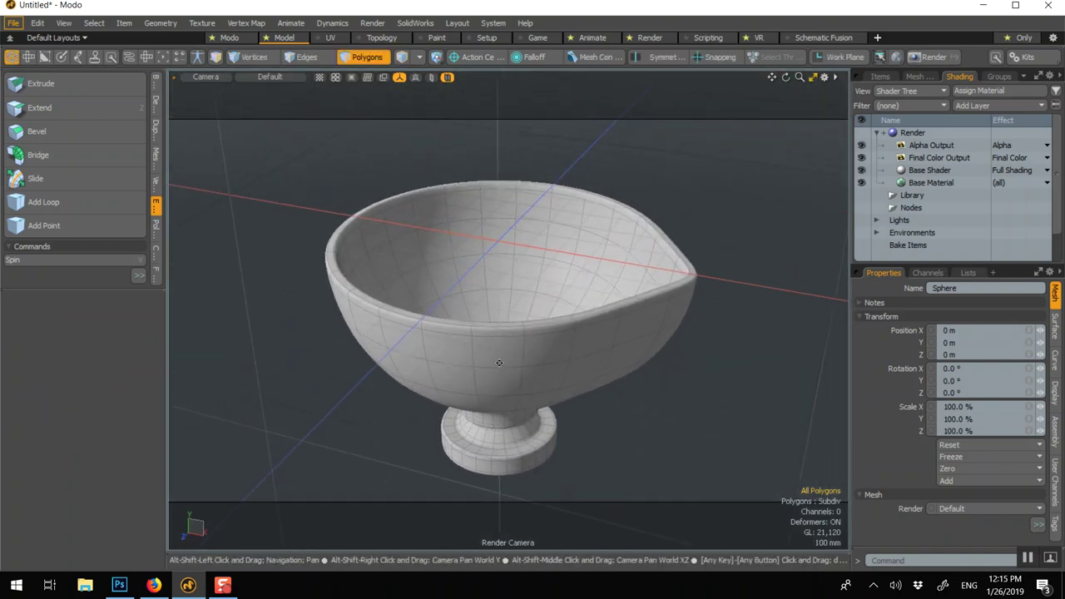